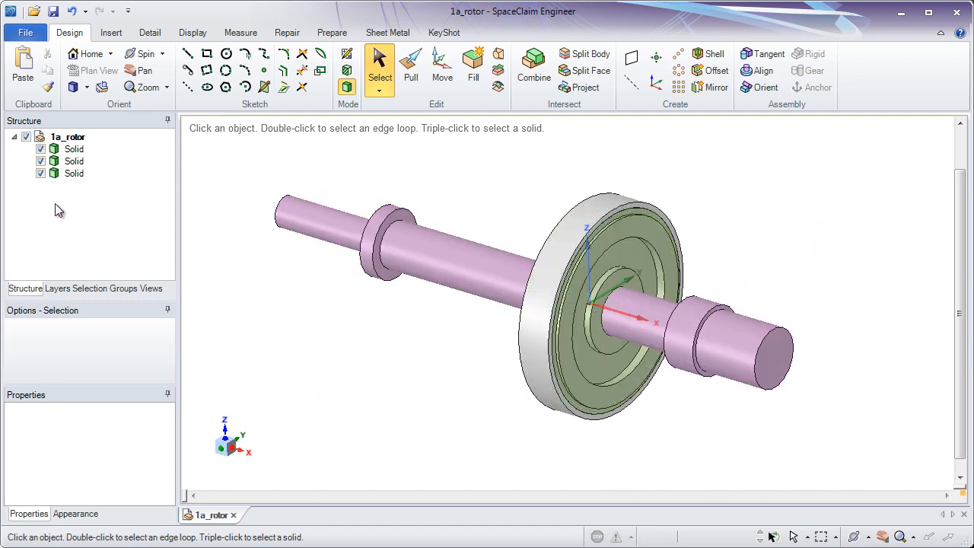
Look over the document's layer, selection and structure lists and examine the rotor's separate solid bodies.
click(58, 289)
click(82, 288)
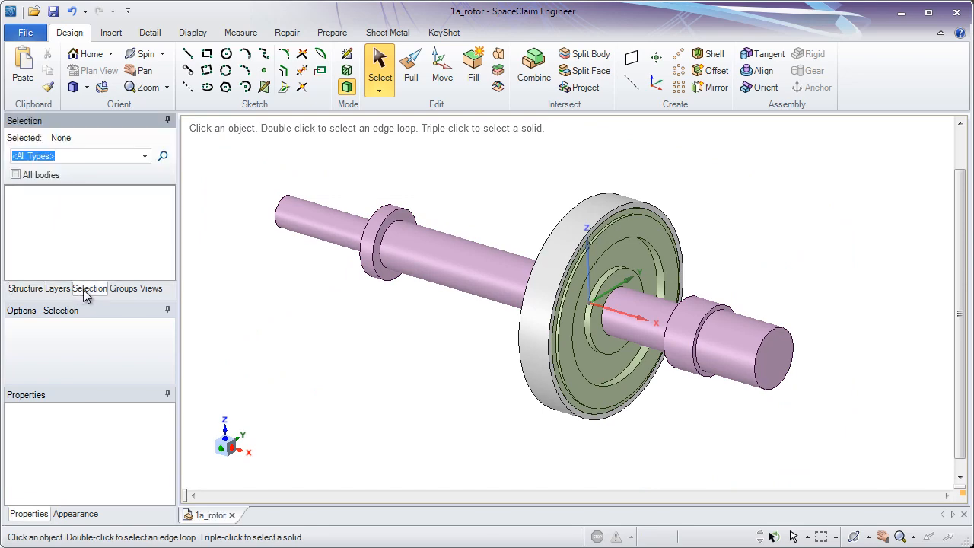
click(59, 292)
click(35, 292)
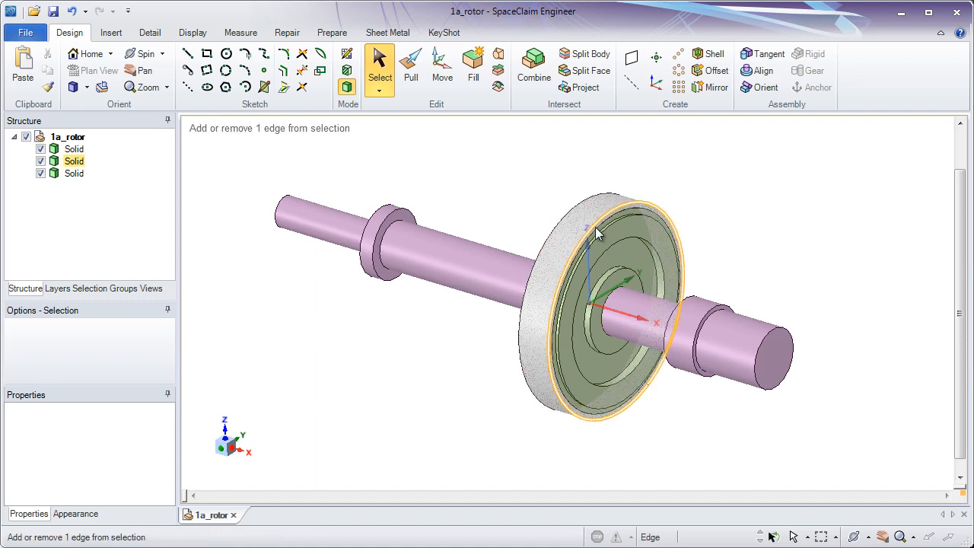
scroll(591, 261, up, 3)
scroll(592, 261, up, 5)
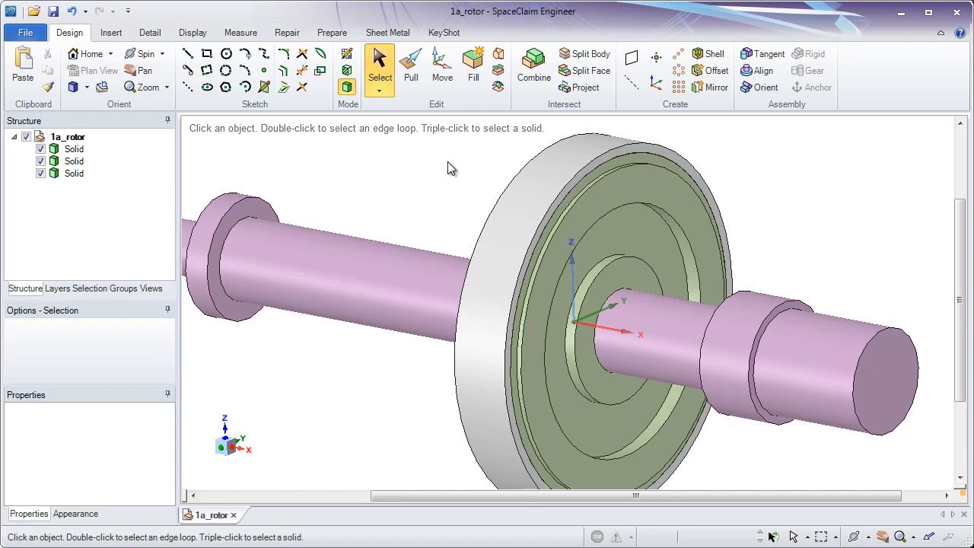
click(74, 161)
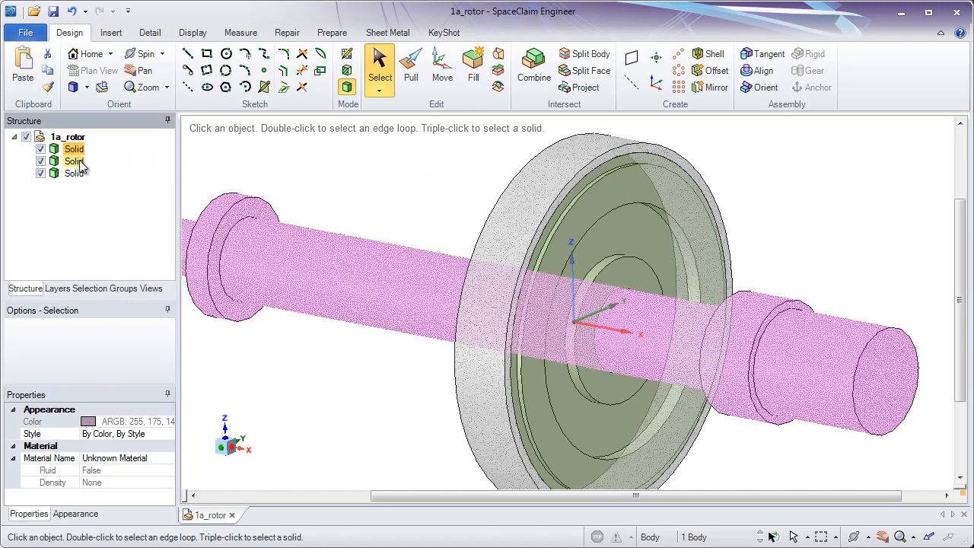
click(352, 181)
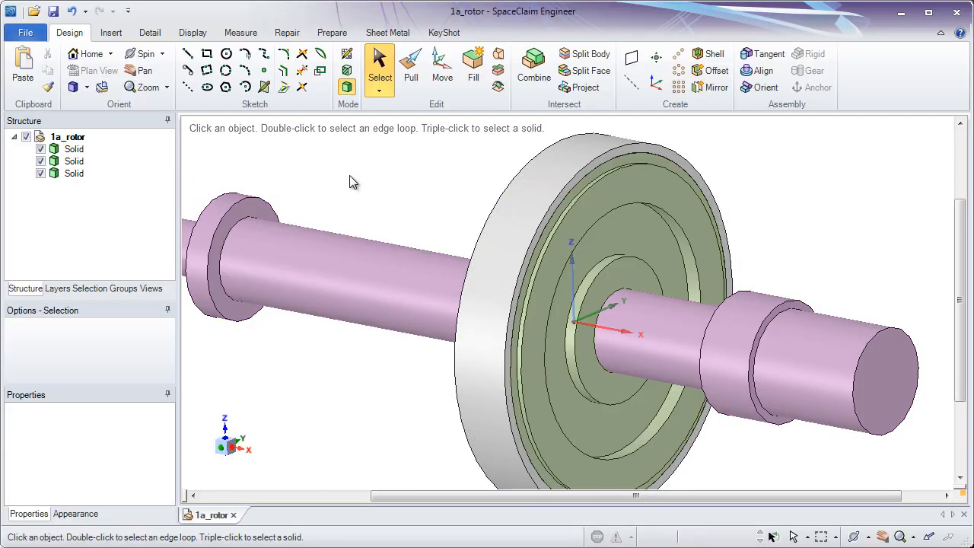
Pull the outer cylindrical face of the wheel's rim outward to a radius of about 42.96 mm.
click(411, 85)
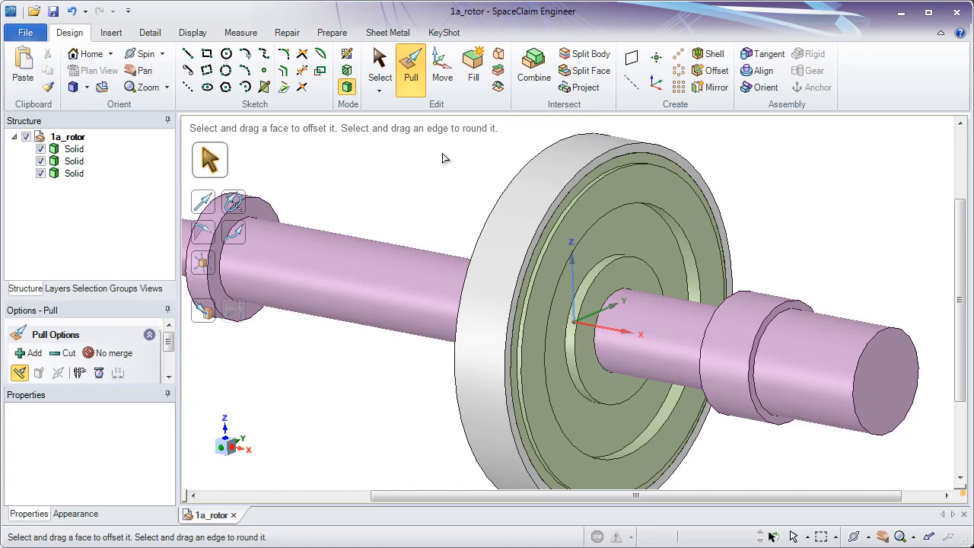
click(564, 159)
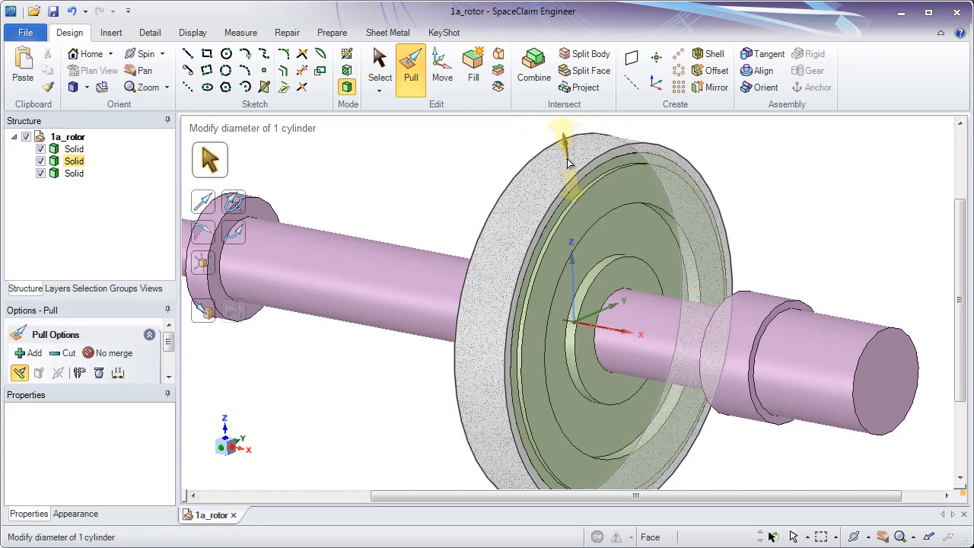
key(space)
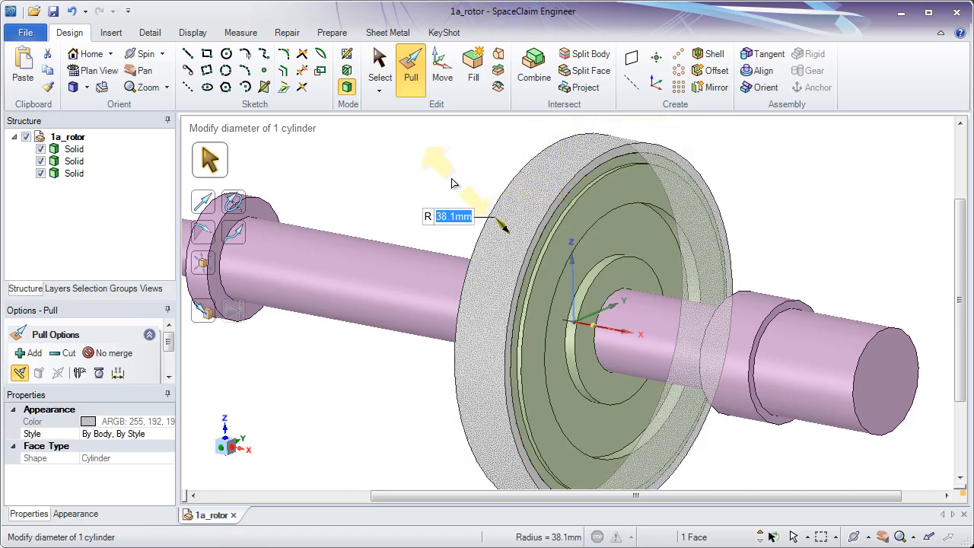
drag(446, 175, 406, 178)
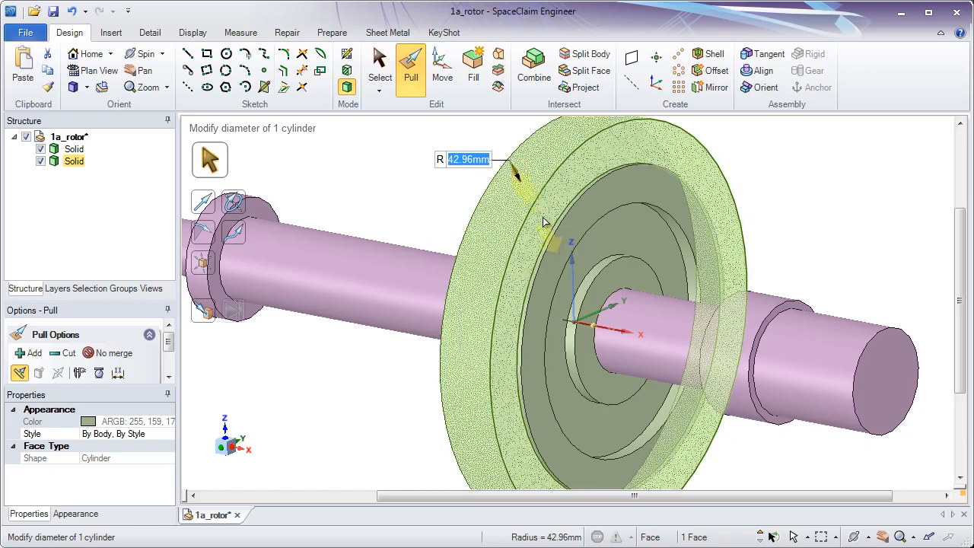
Pull the wheel hub's end face outward along the shaft by about 10.38 mm and check the bodies in the structure.
click(621, 272)
drag(622, 273, 648, 291)
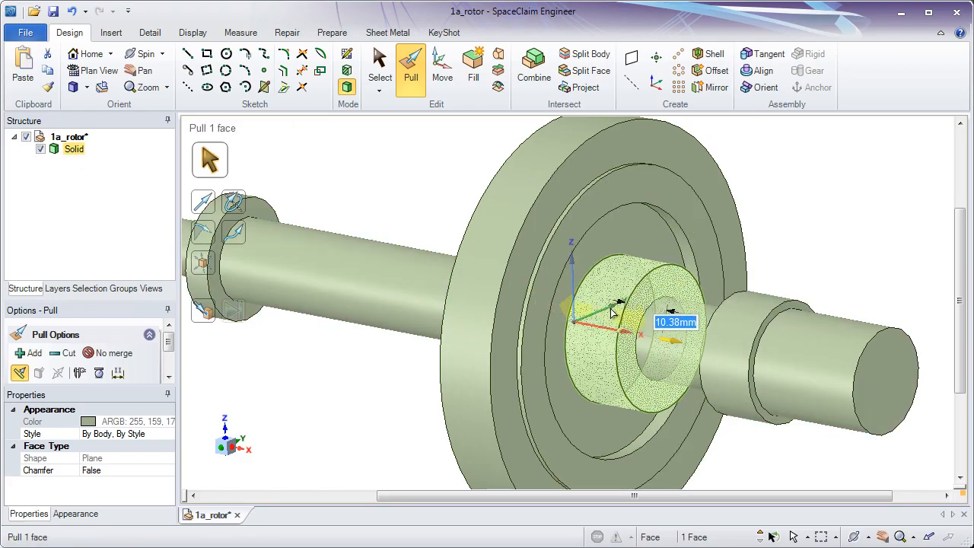
click(382, 209)
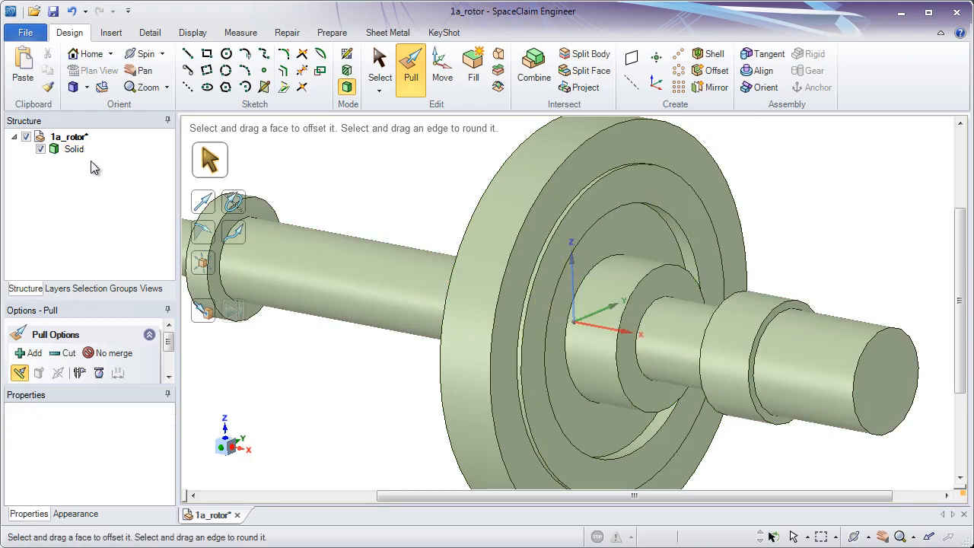
click(73, 149)
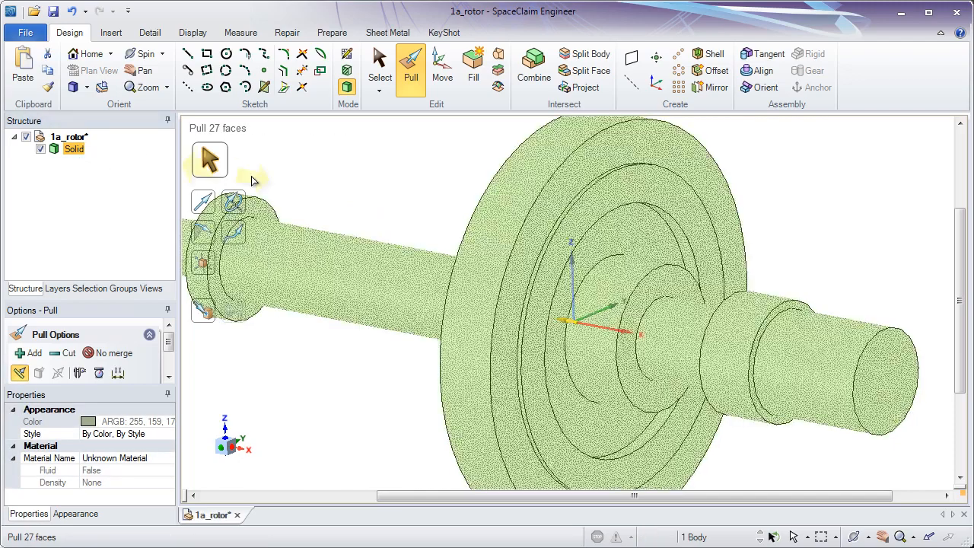
click(284, 173)
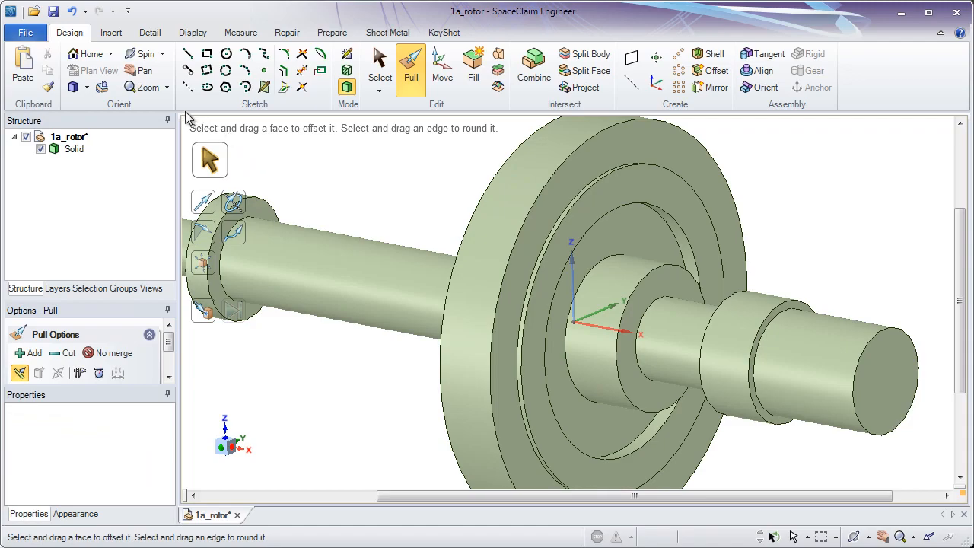
Undo the pulls on the hub face and the rim, and clear the selection.
click(72, 12)
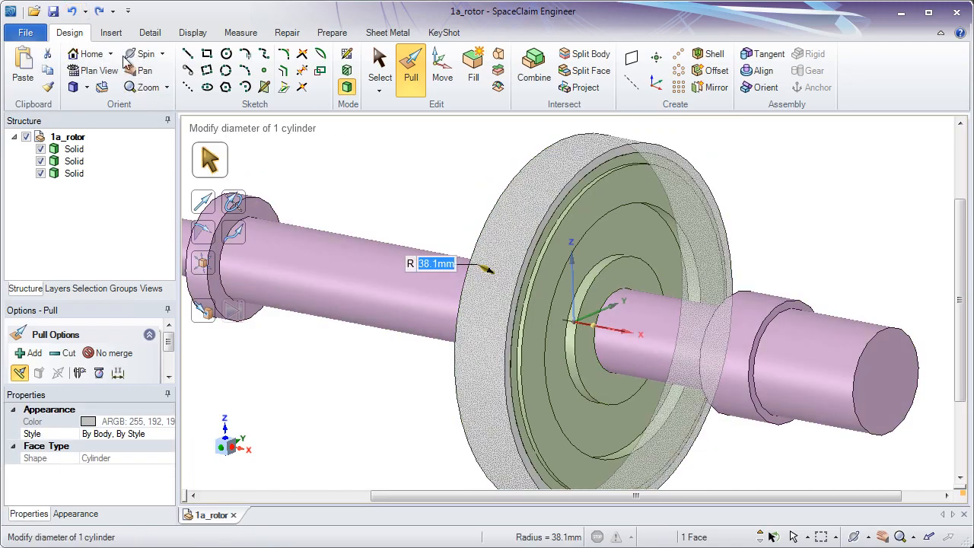
click(422, 184)
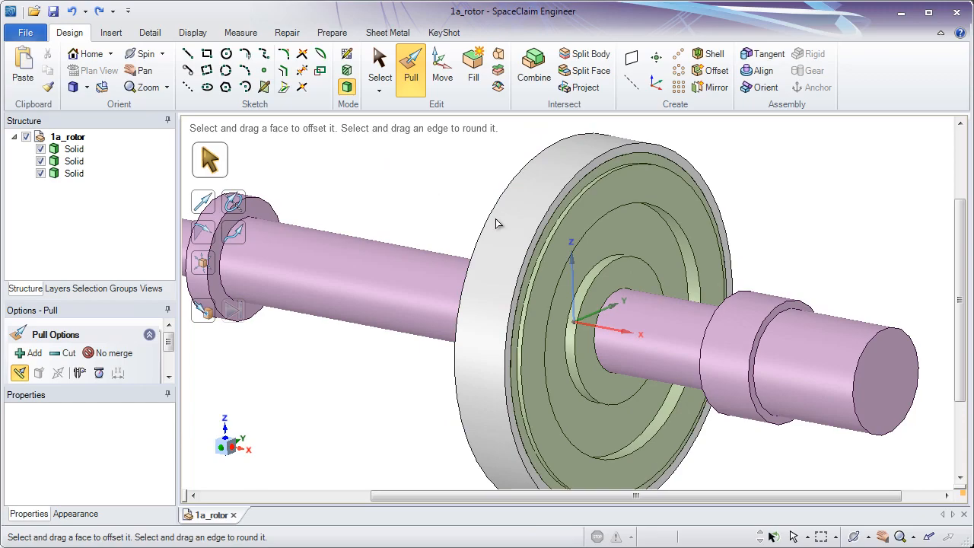
Try pulling the hub's end face outward about 20.85 mm with the No merge option, and undo the pull.
click(623, 276)
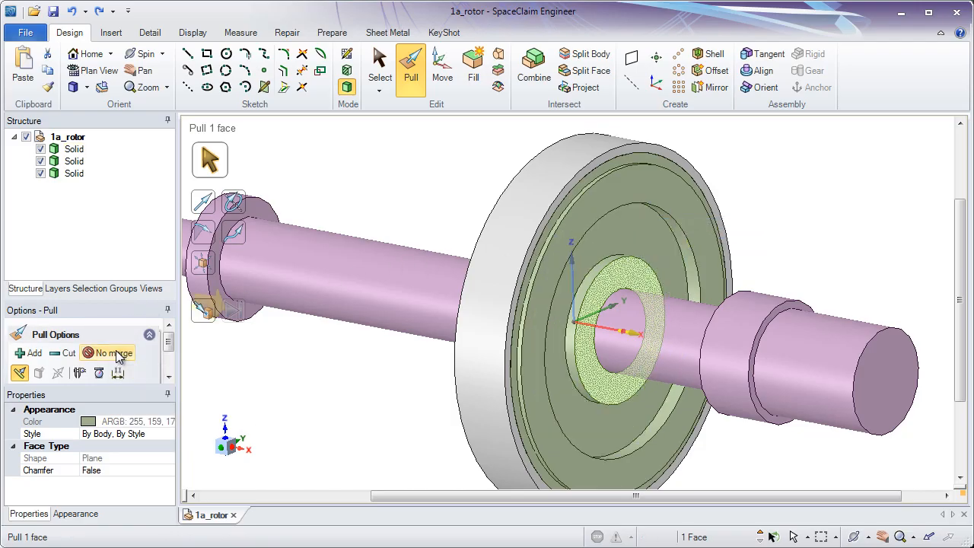
drag(317, 342, 385, 344)
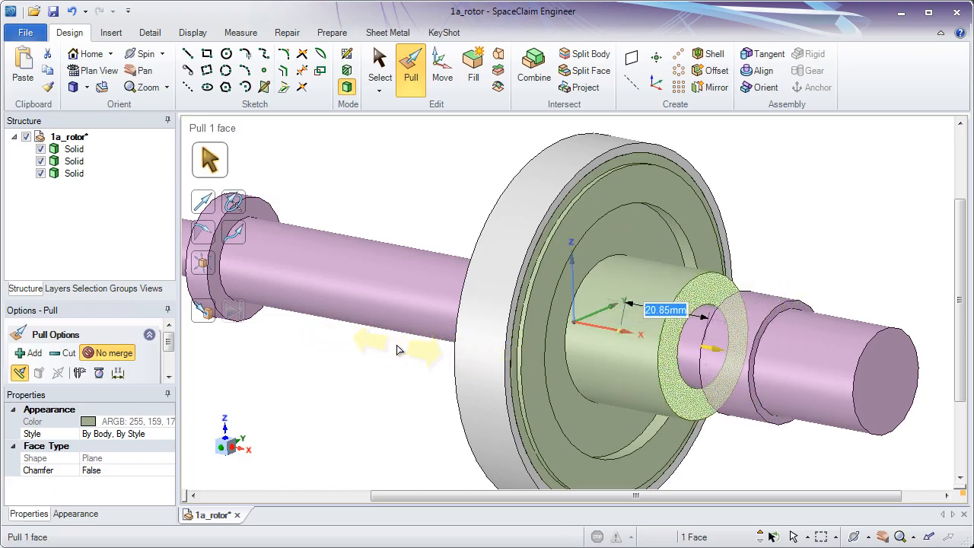
click(397, 345)
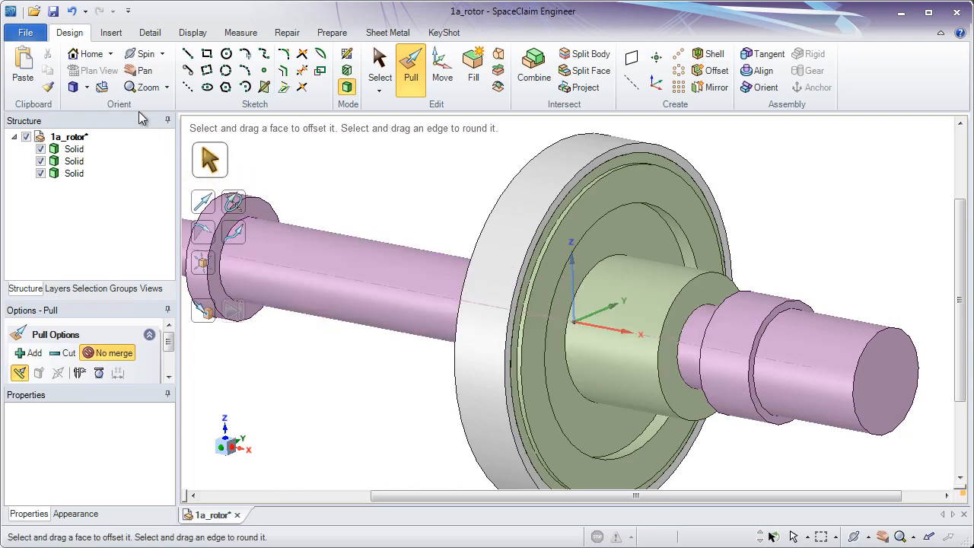
click(72, 16)
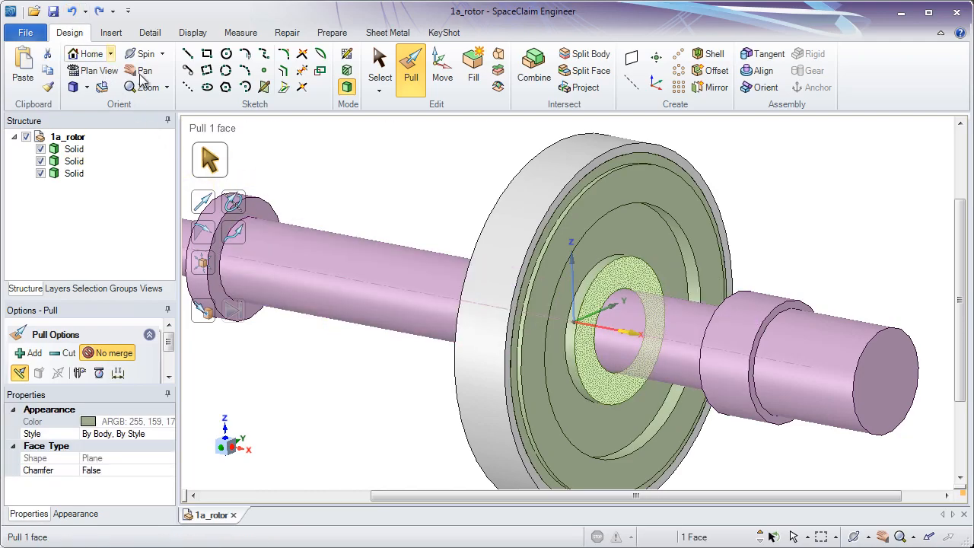
click(347, 187)
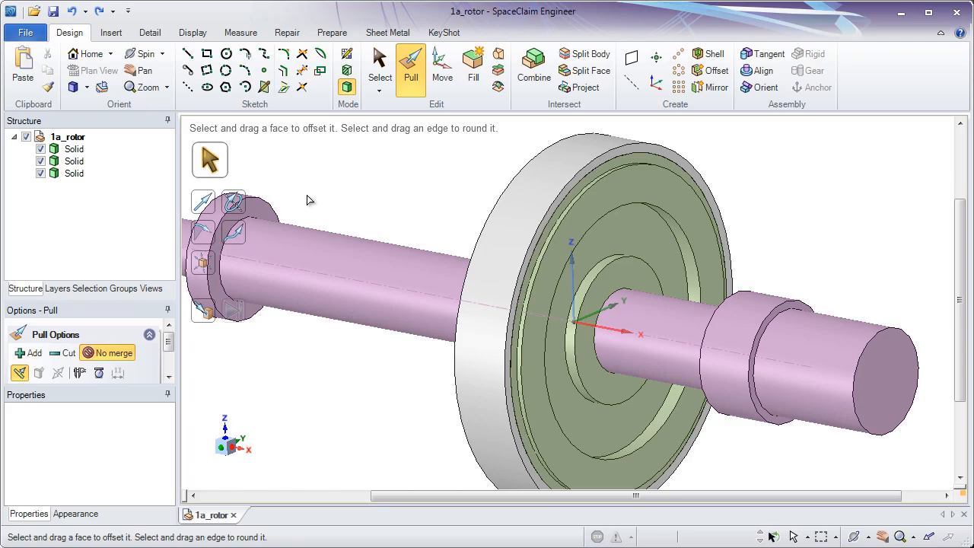
Move the green wheel body inside the rim to a new component named core.
click(74, 150)
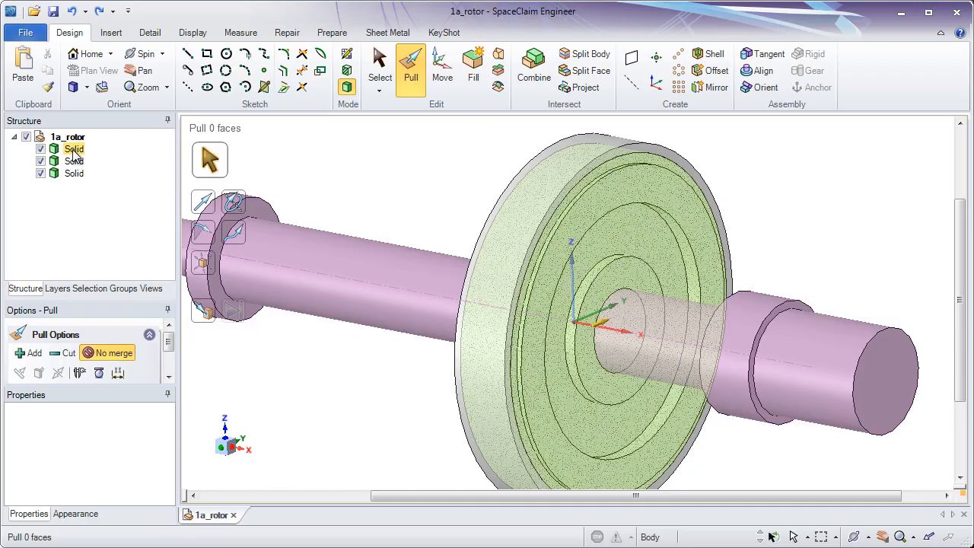
click(74, 150)
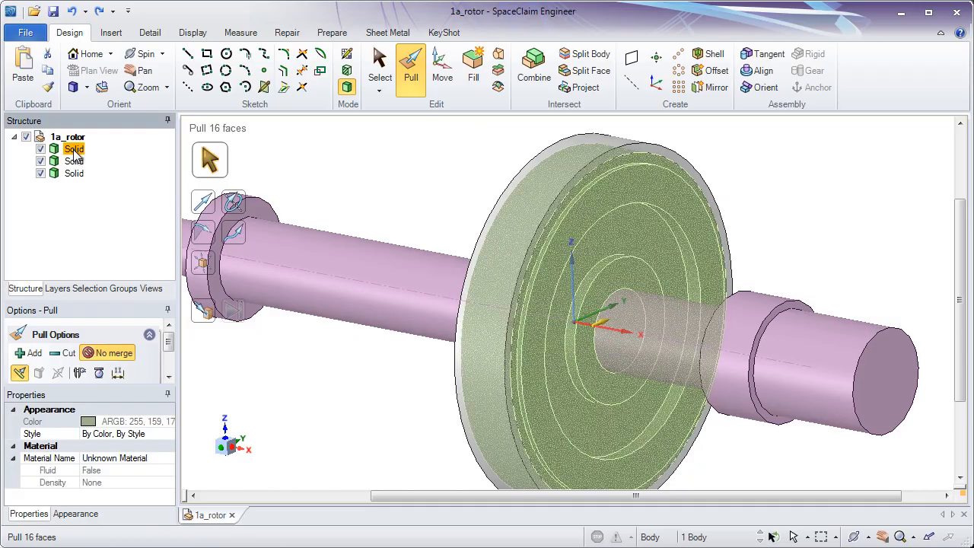
right_click(74, 152)
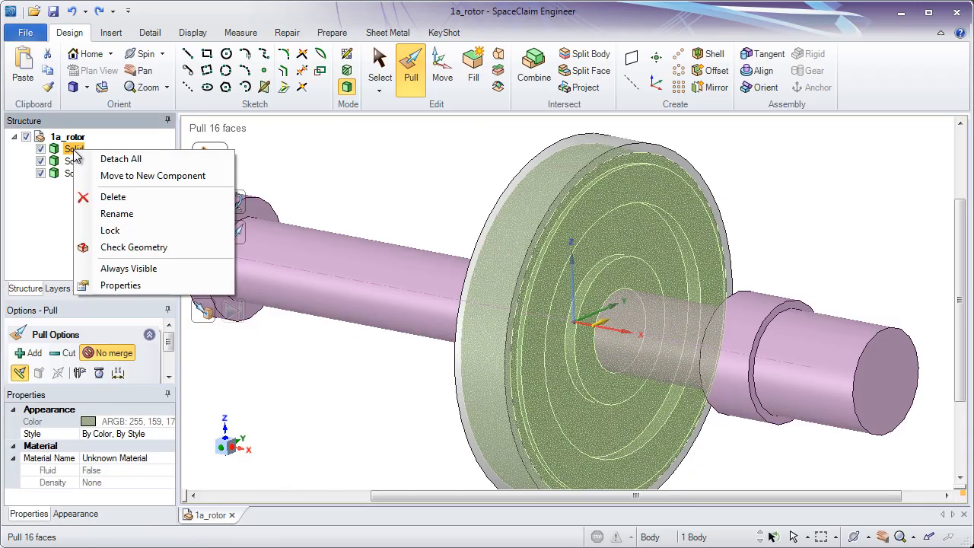
click(140, 182)
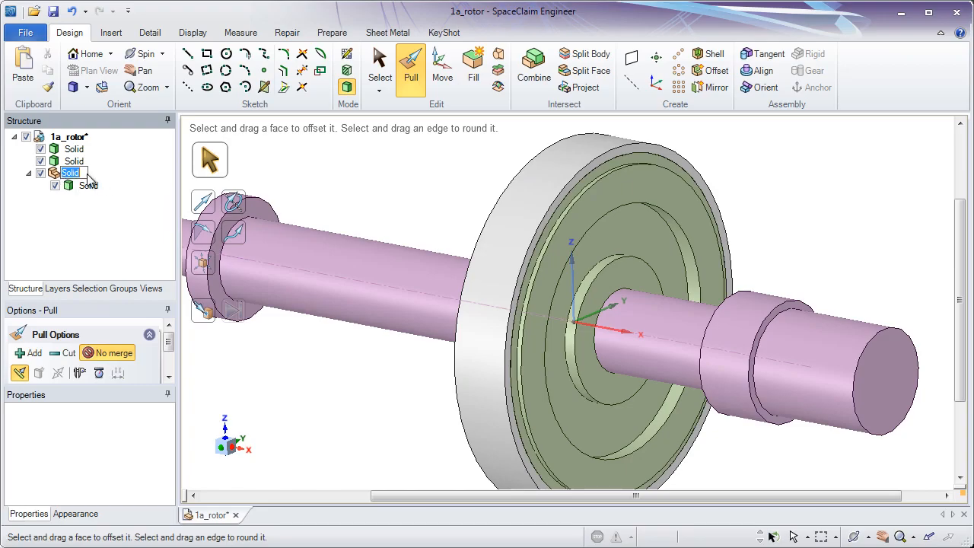
text(core)
key(Return)
click(88, 187)
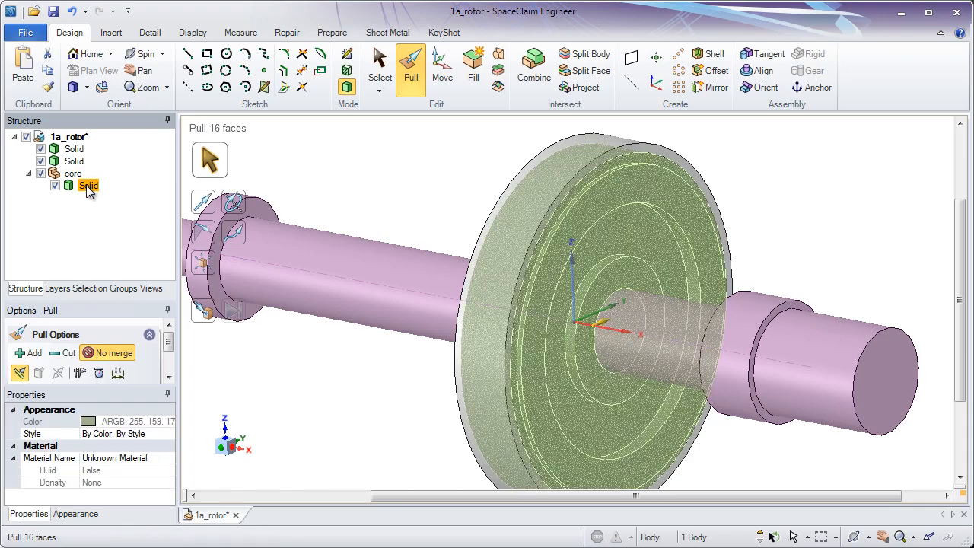
click(74, 175)
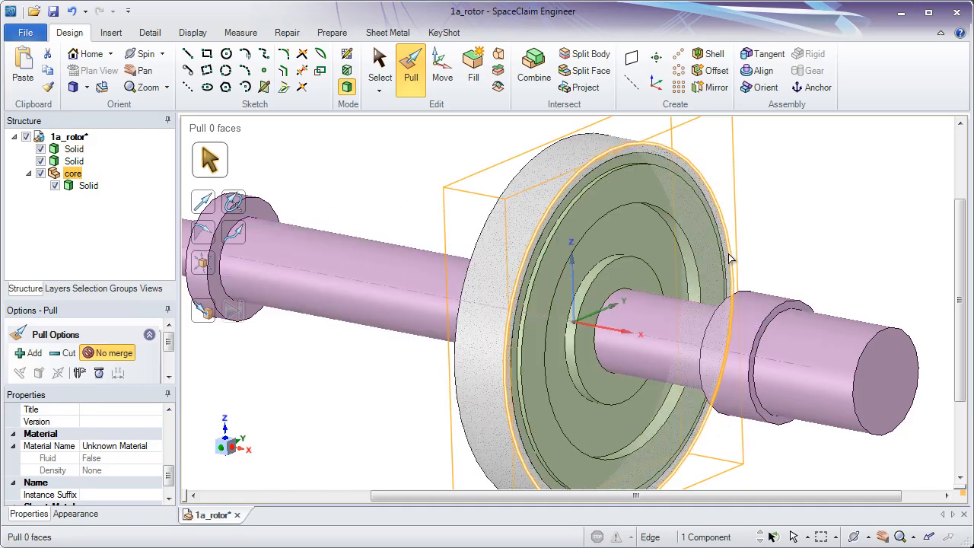
click(358, 175)
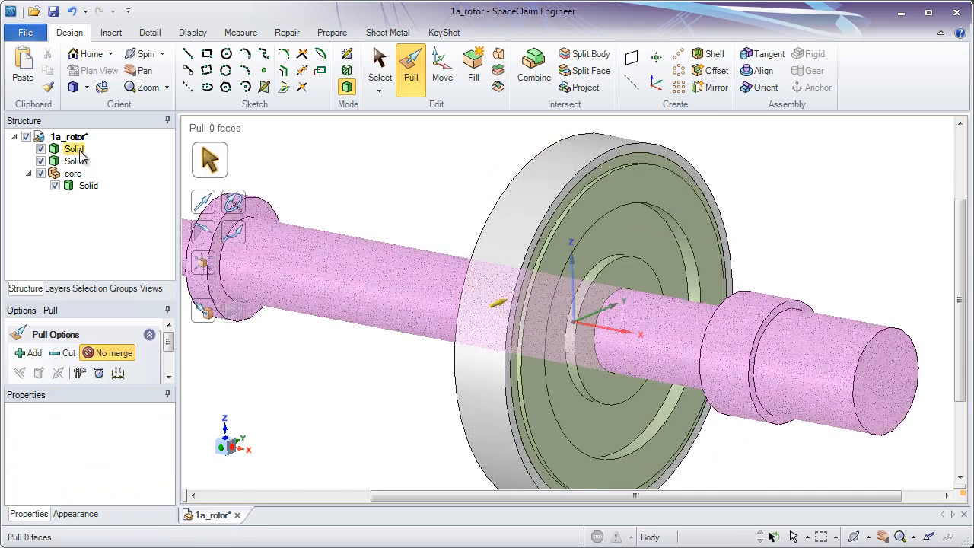
Try moving the shaft and rim bodies together into one new component, and undo the move.
click(74, 149)
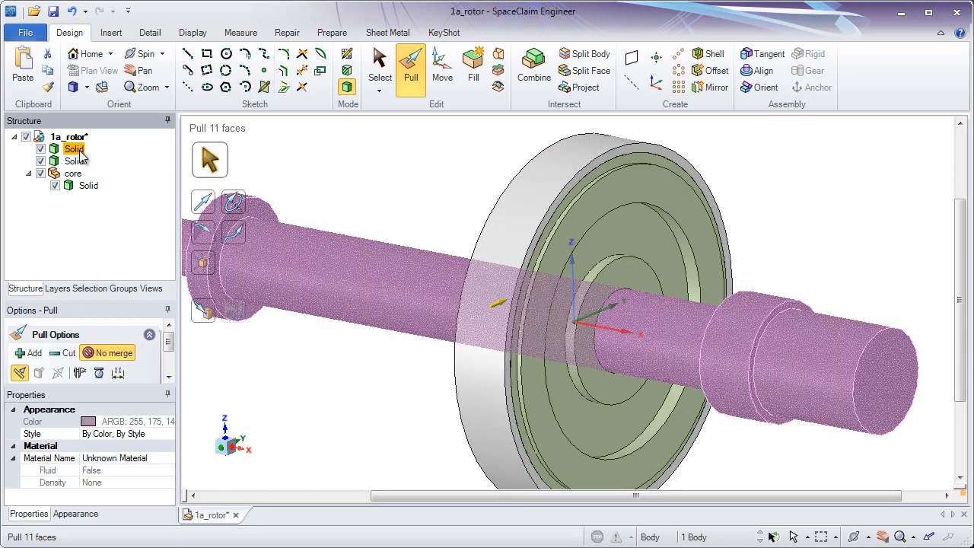
ctrl+click(83, 162)
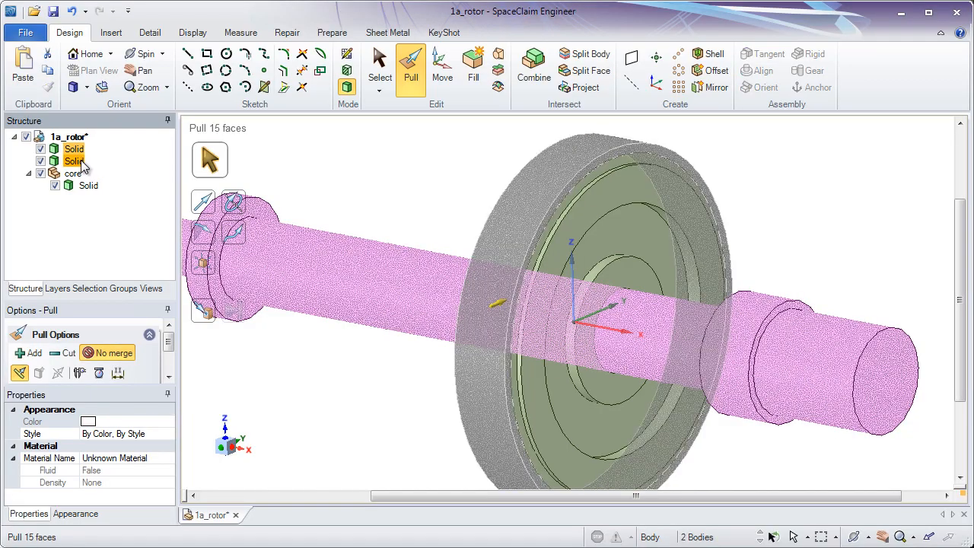
right_click(80, 164)
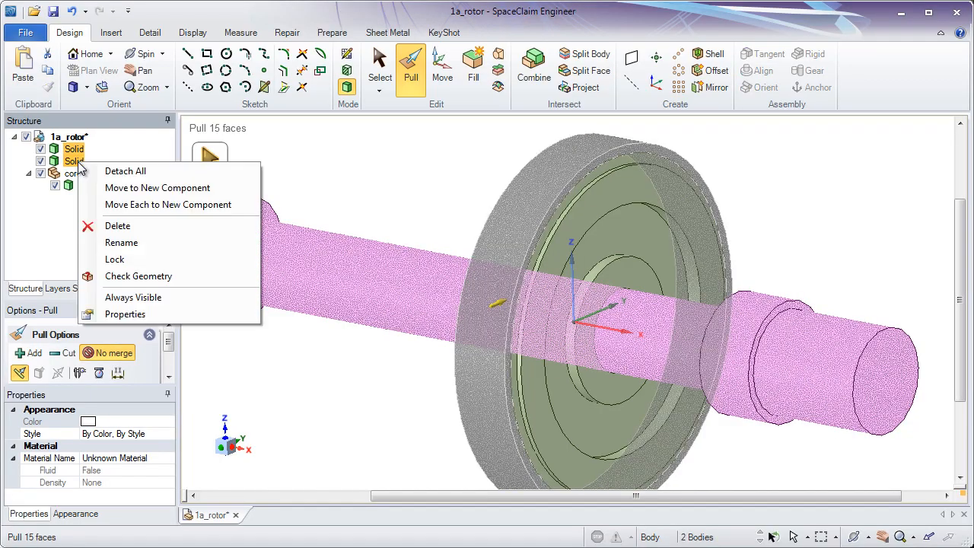
click(133, 195)
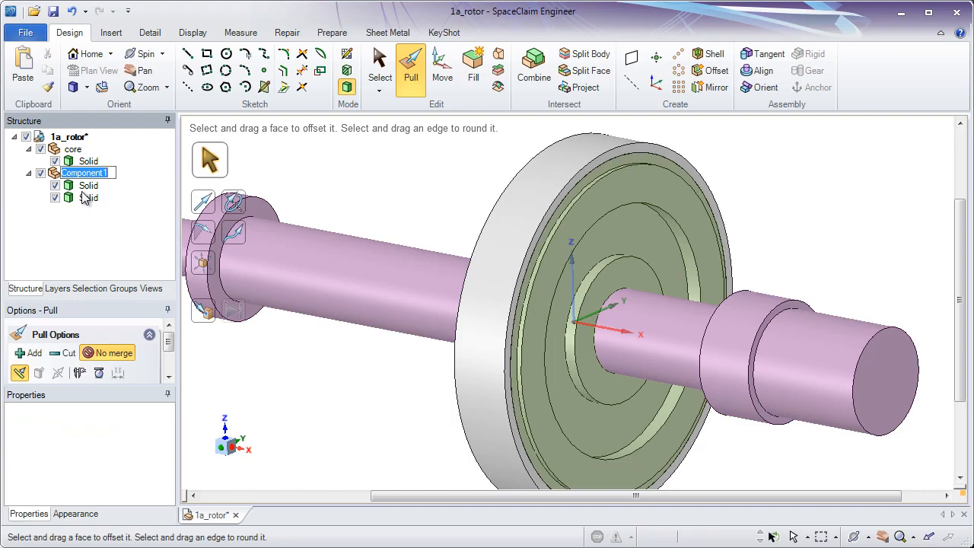
click(278, 177)
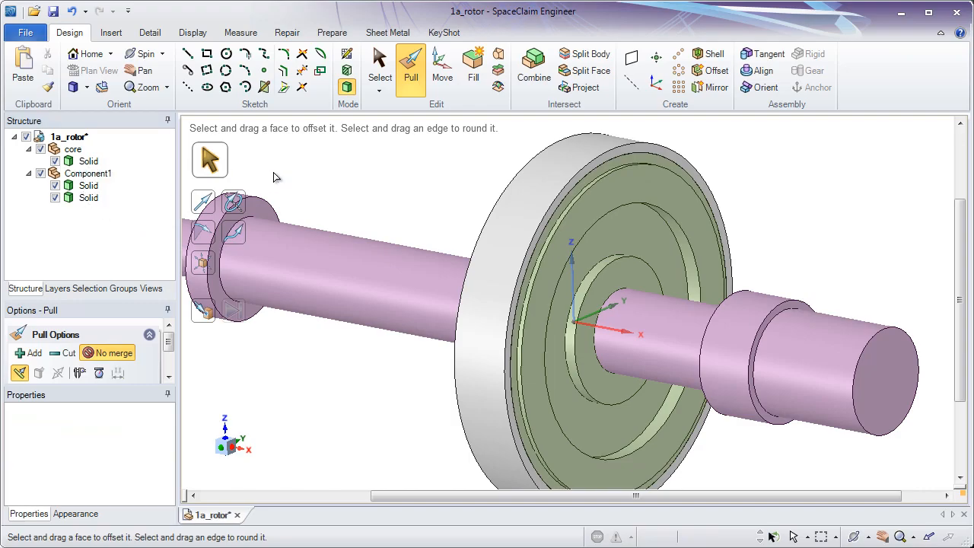
click(73, 12)
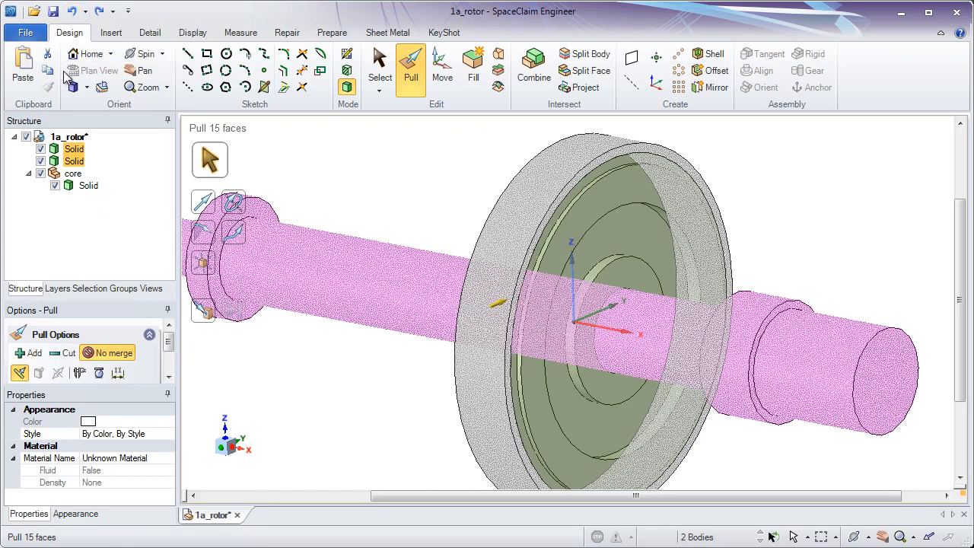
Move the shaft body and the rim body each to its own new component.
right_click(74, 163)
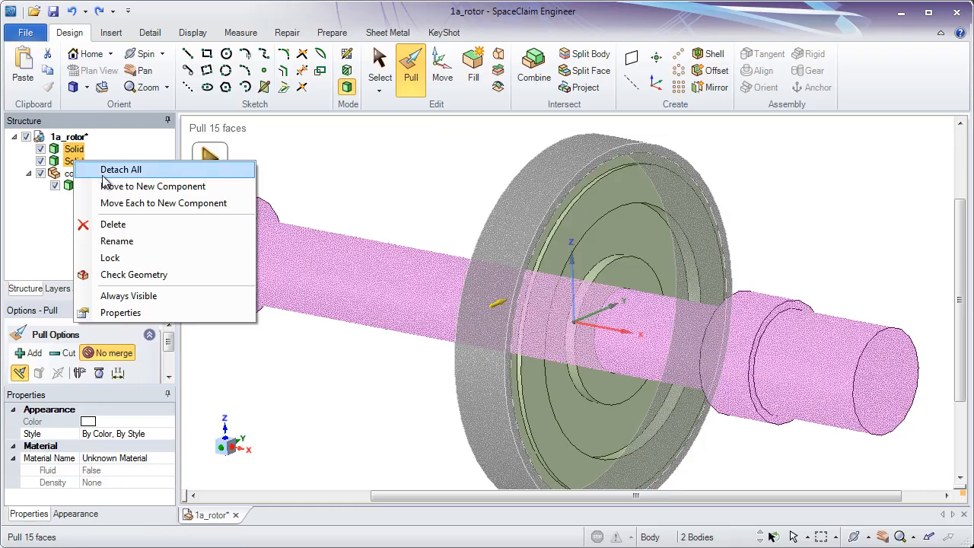
click(135, 203)
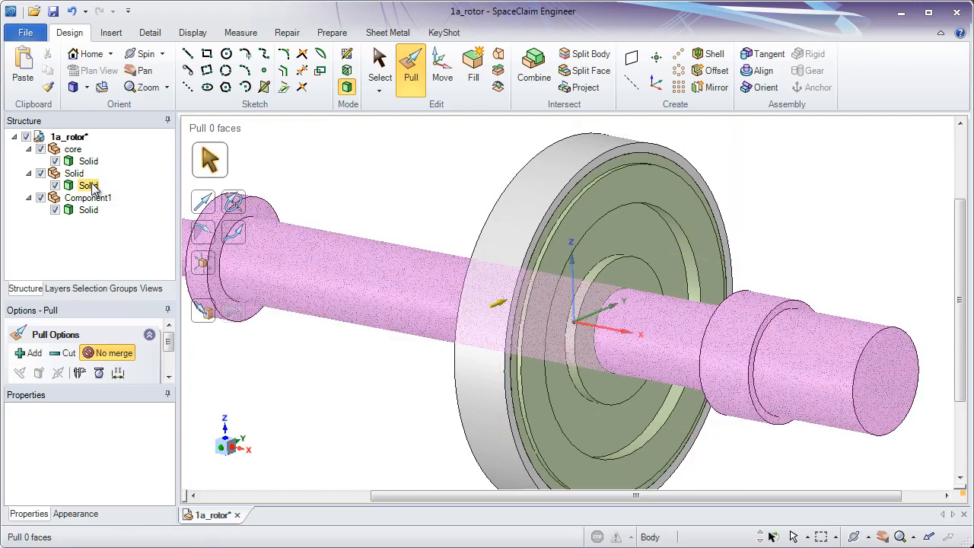
Rename the component that holds the shaft body as Shaft.
click(89, 185)
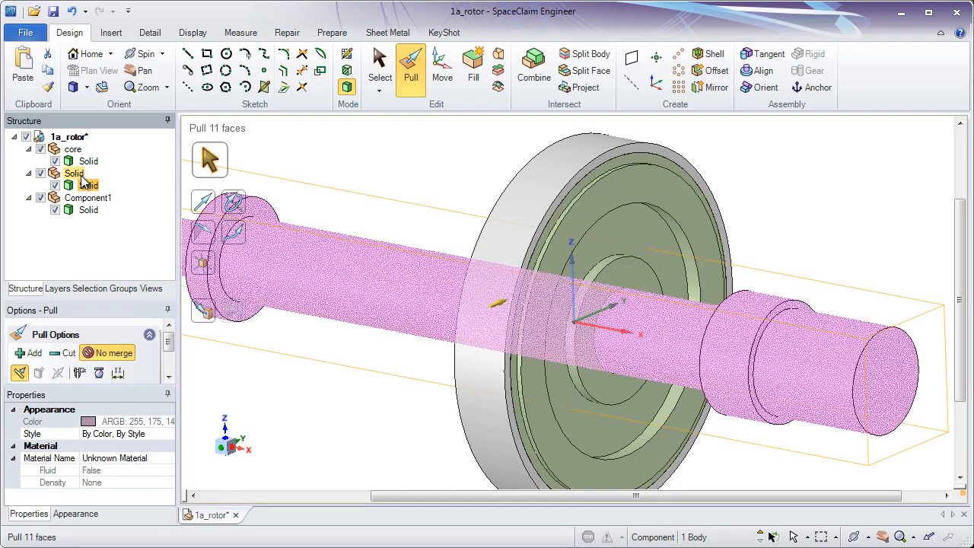
click(84, 179)
right_click(84, 181)
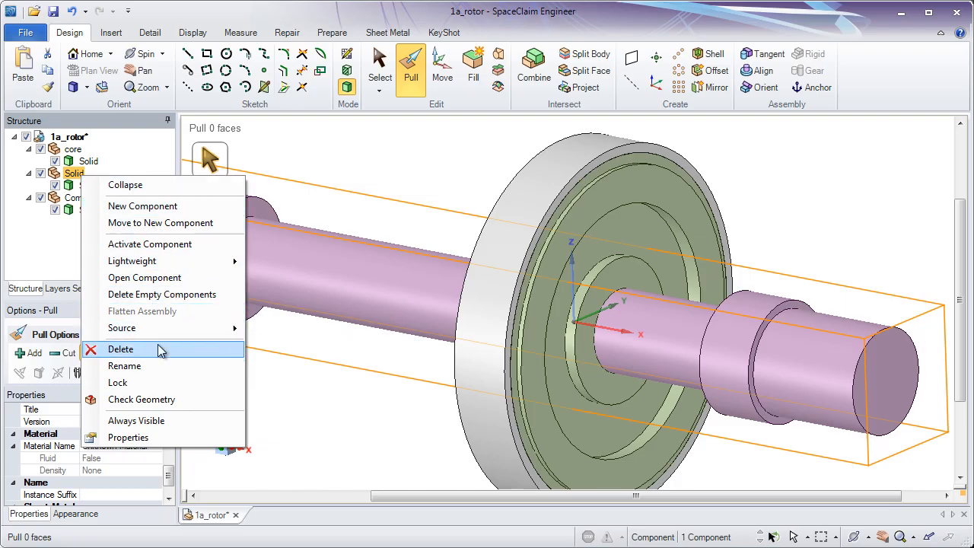
click(124, 366)
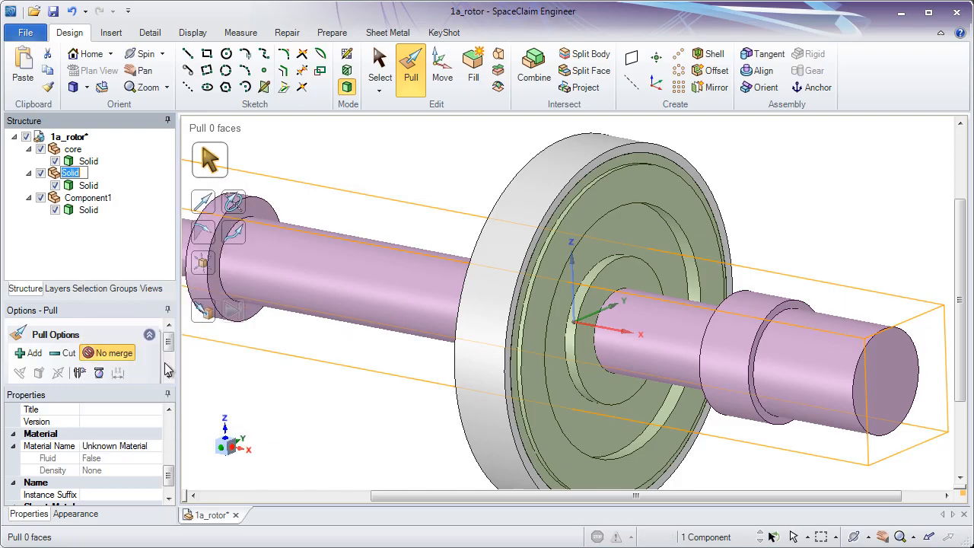
text(Shaft)
key(Return)
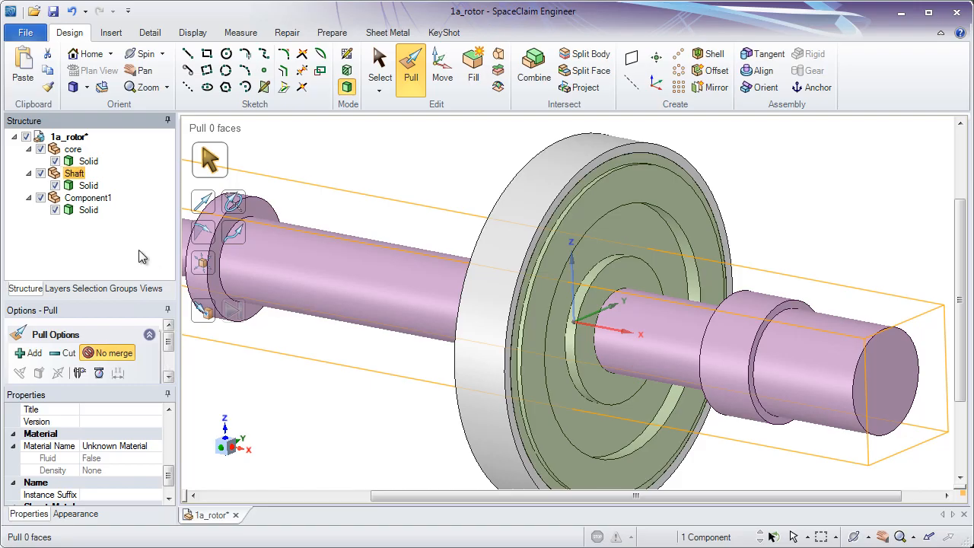
Rename the component that holds the outer rim body as Ring.
click(97, 198)
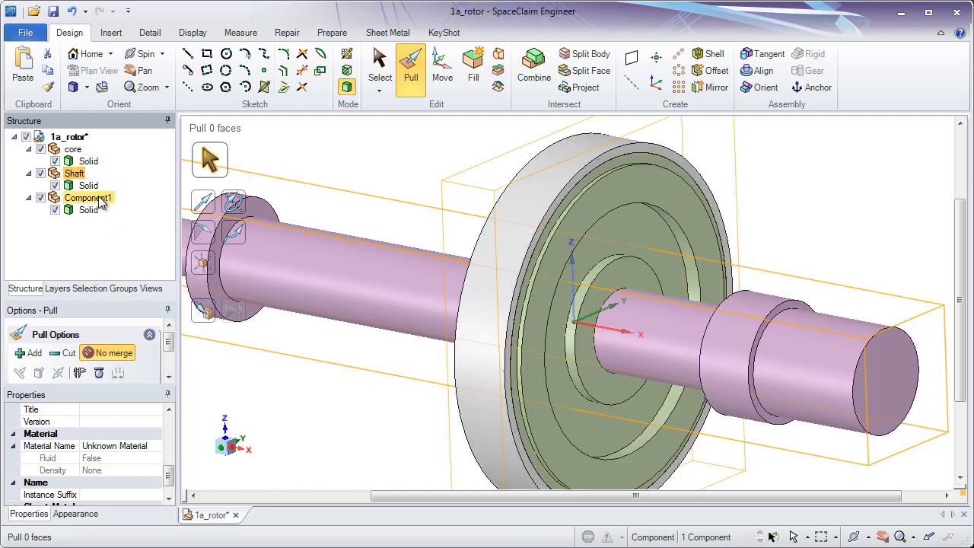
click(97, 198)
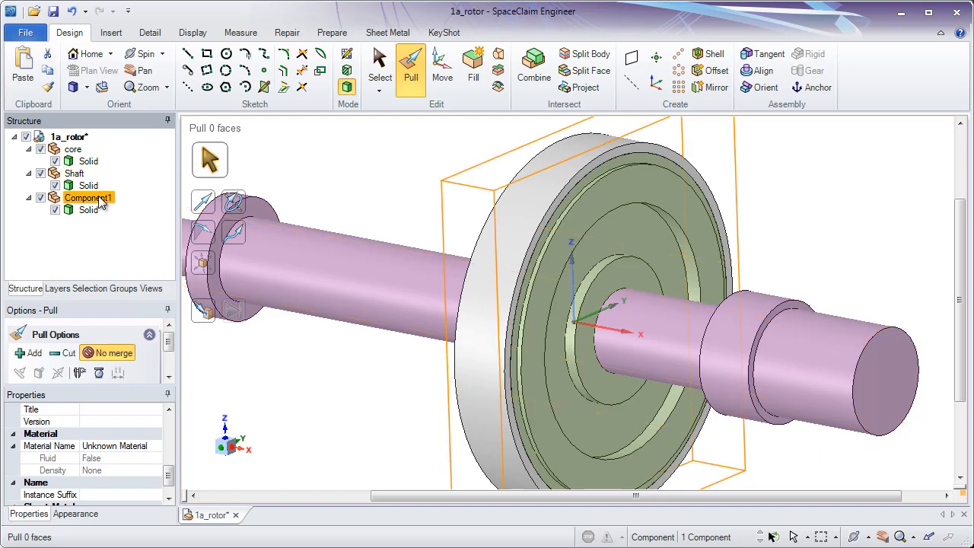
click(99, 200)
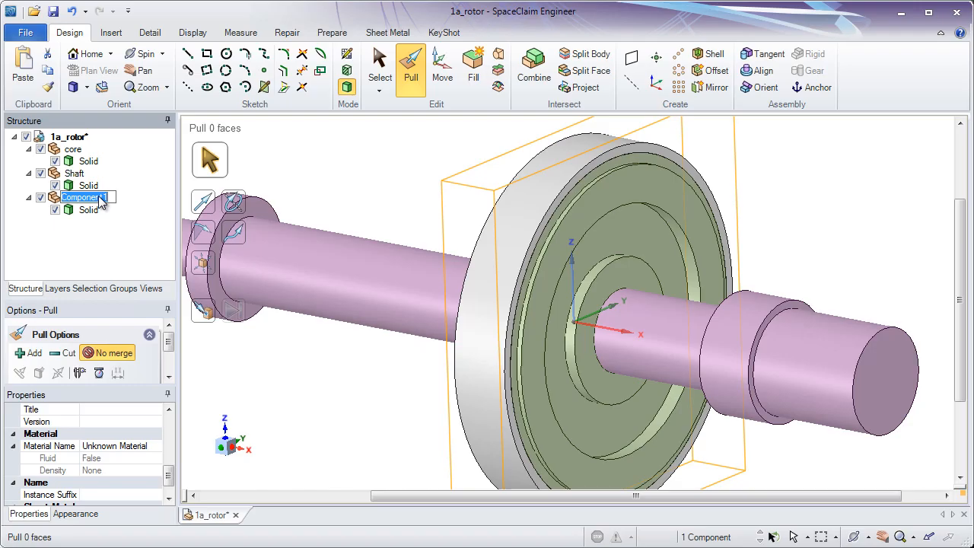
text(Ring)
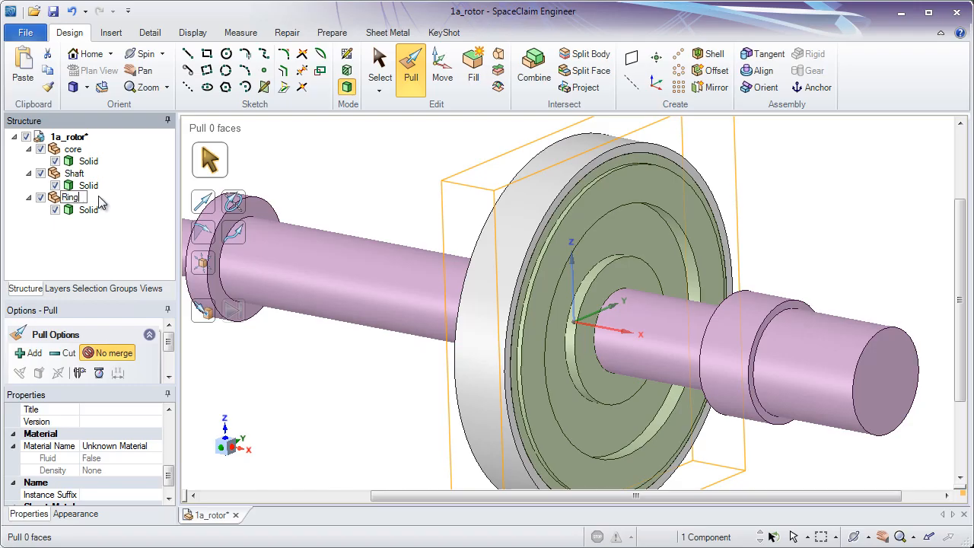
key(Return)
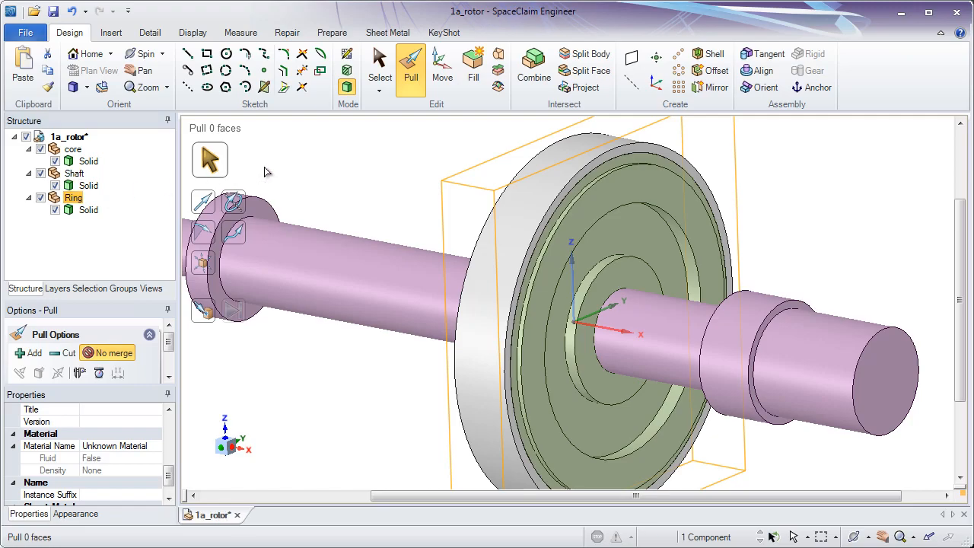
click(266, 171)
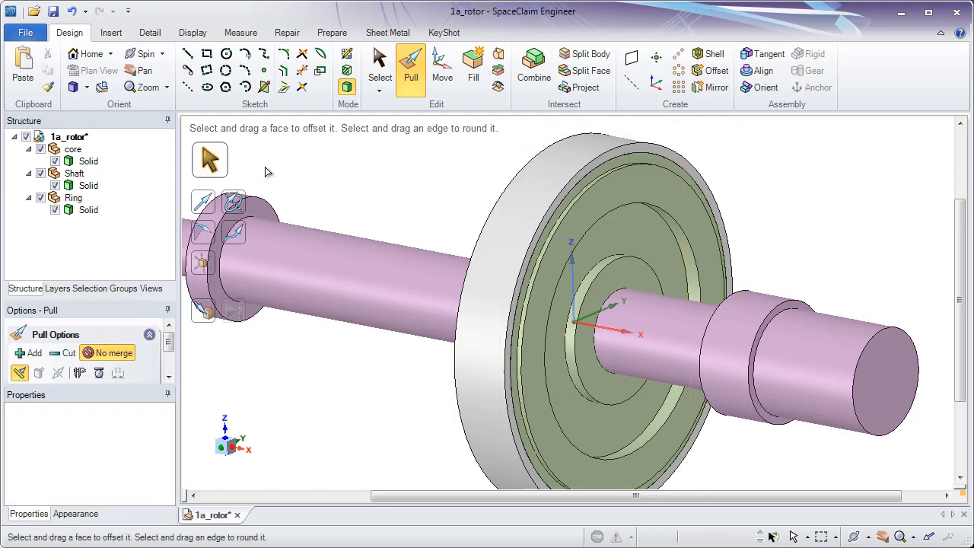
Try pulling the core hub's end face outward along the shaft without the No merge option, and undo the pull.
click(379, 67)
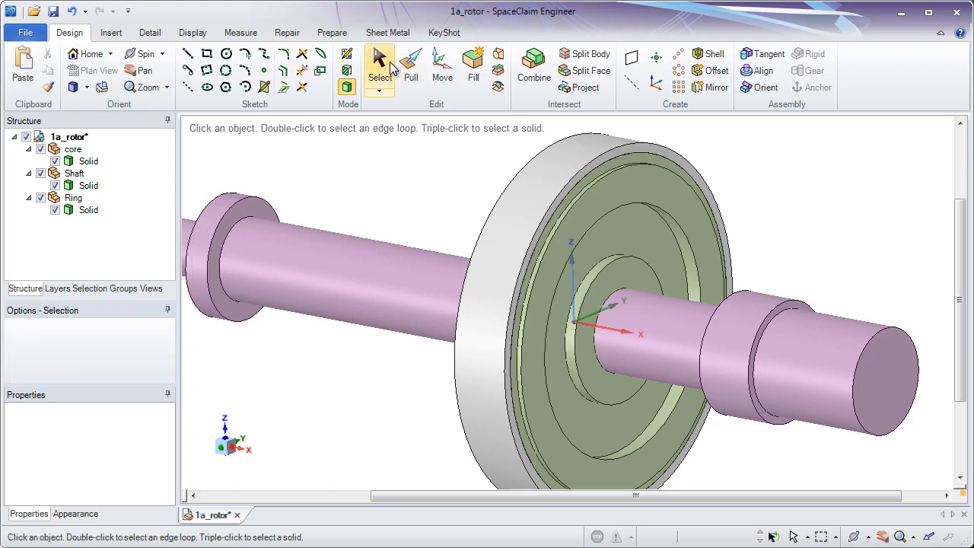
click(411, 67)
click(629, 282)
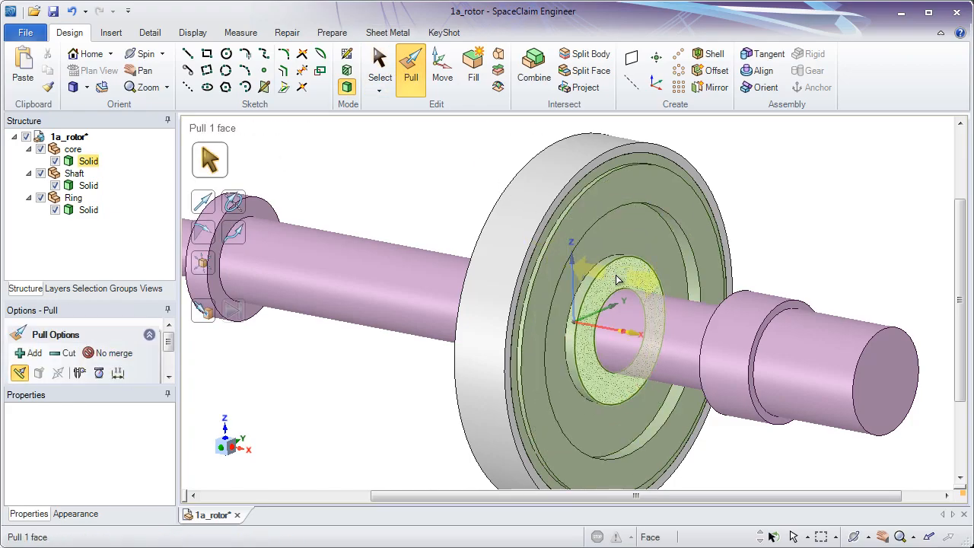
drag(631, 286, 657, 295)
click(641, 281)
click(415, 236)
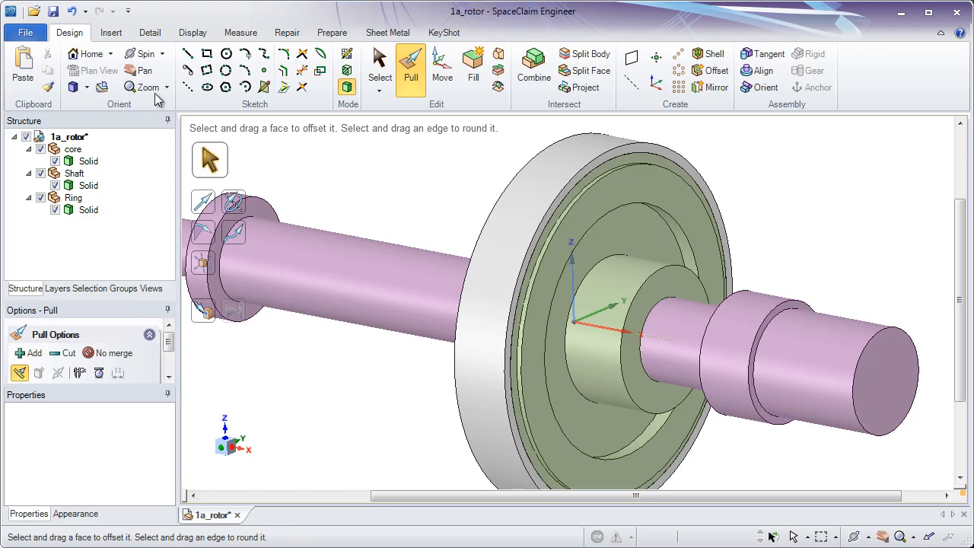
click(71, 11)
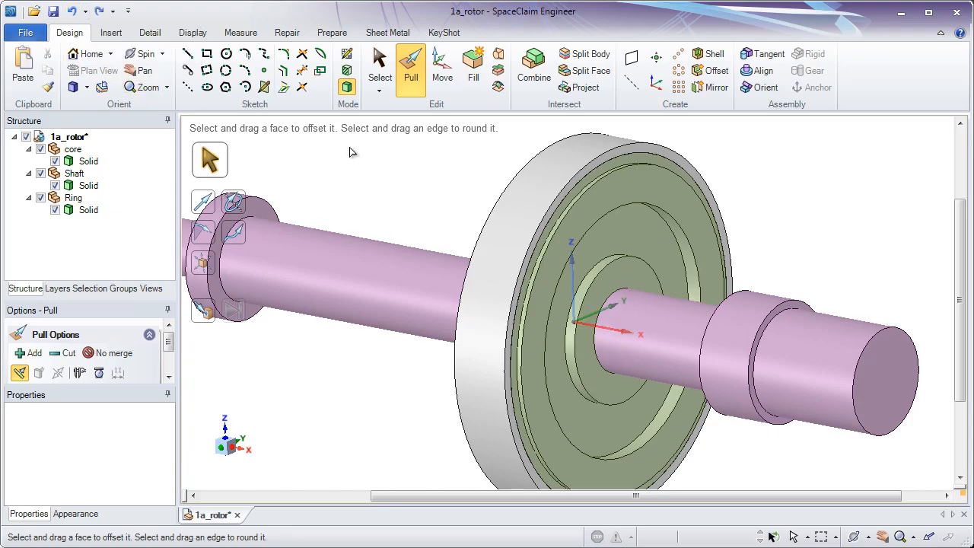
click(156, 163)
key(Escape)
Move the core and Ring components together into one new component named Core_ASM.
click(74, 174)
click(77, 175)
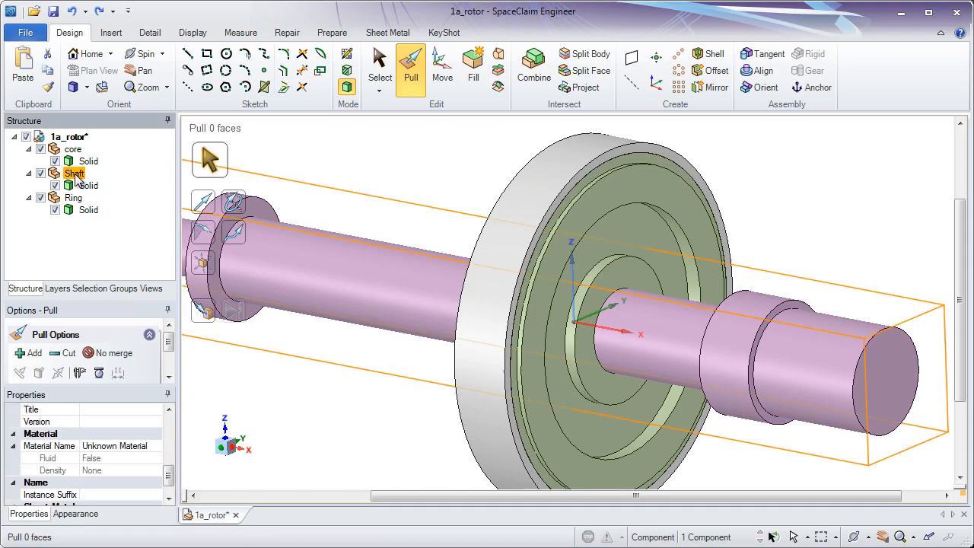
click(79, 151)
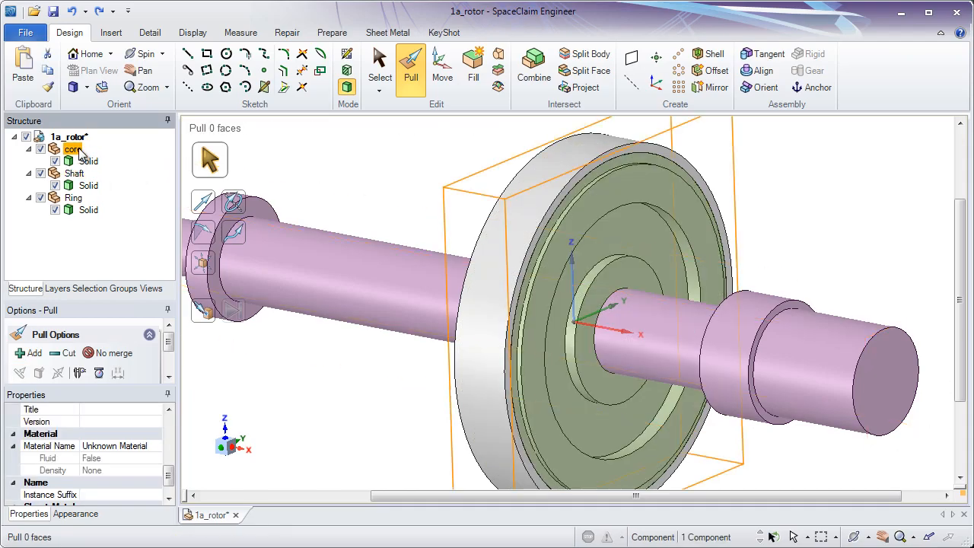
ctrl+click(74, 201)
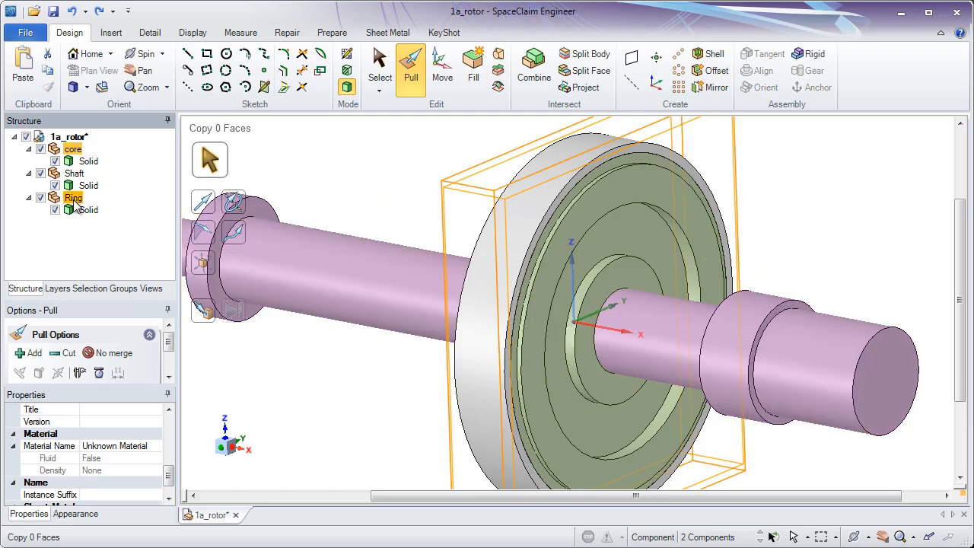
right_click(79, 204)
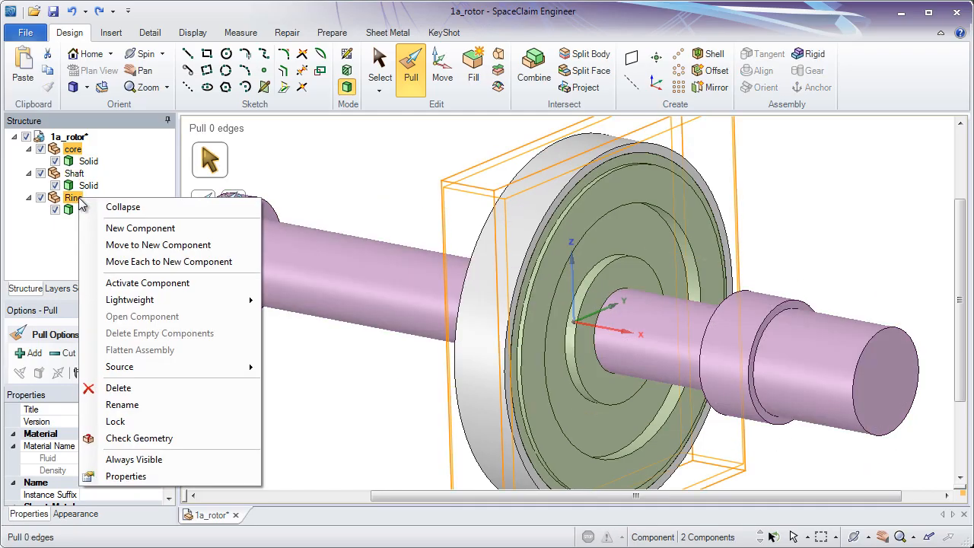
click(130, 245)
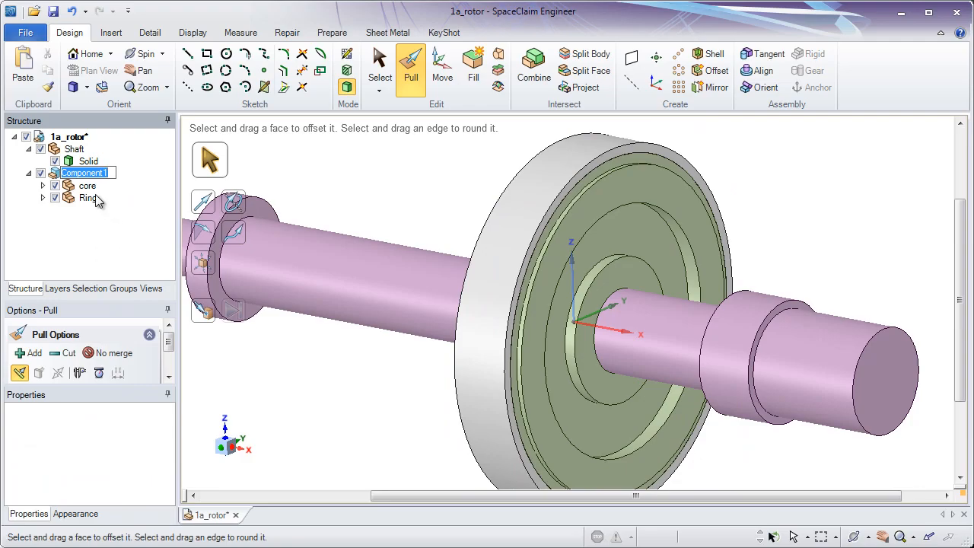
text(Core_)
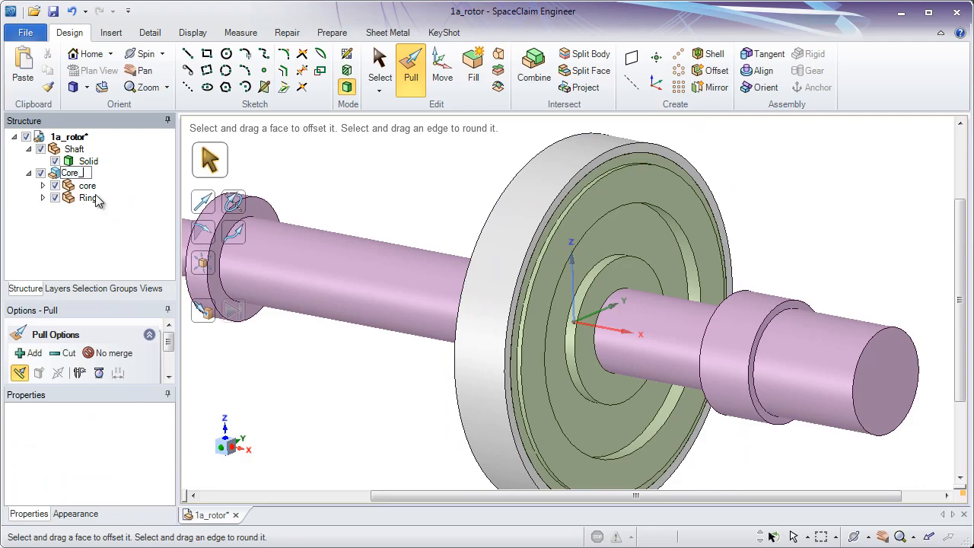
text(ASM)
key(Return)
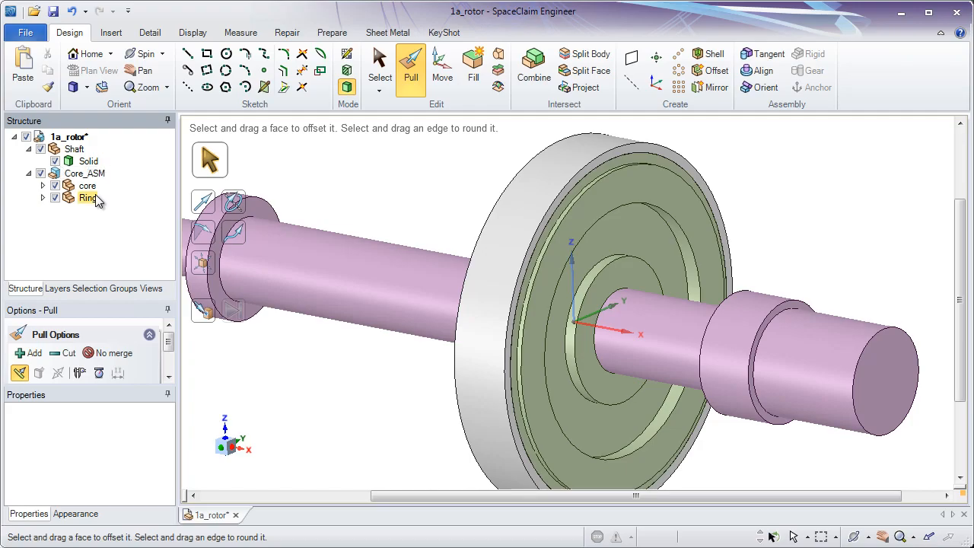
Examine the assembly structure by collapsing Shaft and Core_ASM and expanding every component down to its solid.
click(85, 161)
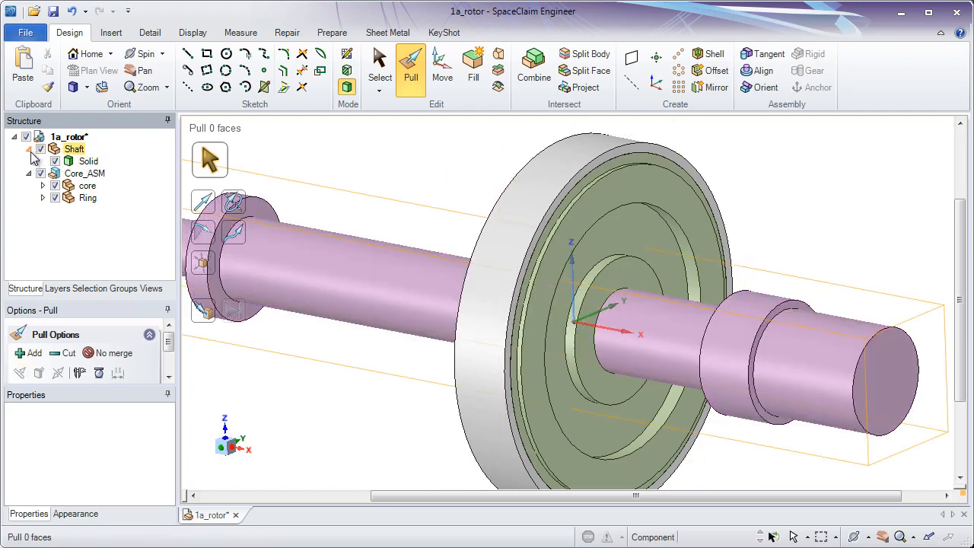
click(29, 149)
click(29, 162)
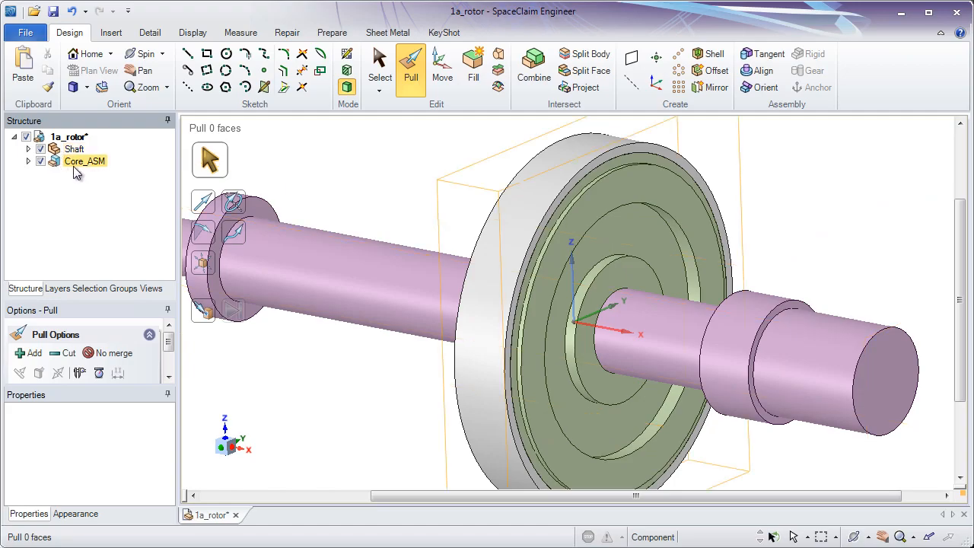
click(29, 161)
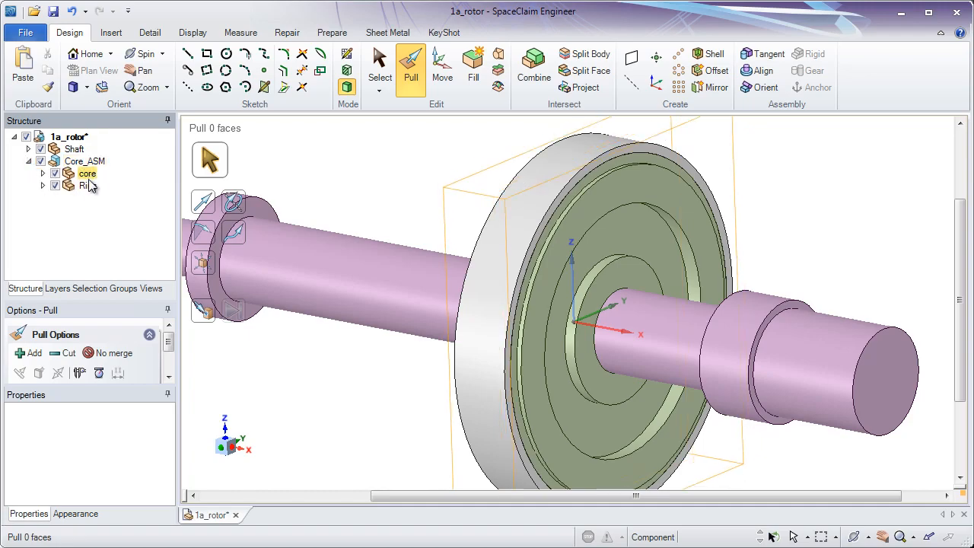
click(42, 185)
click(43, 174)
click(29, 149)
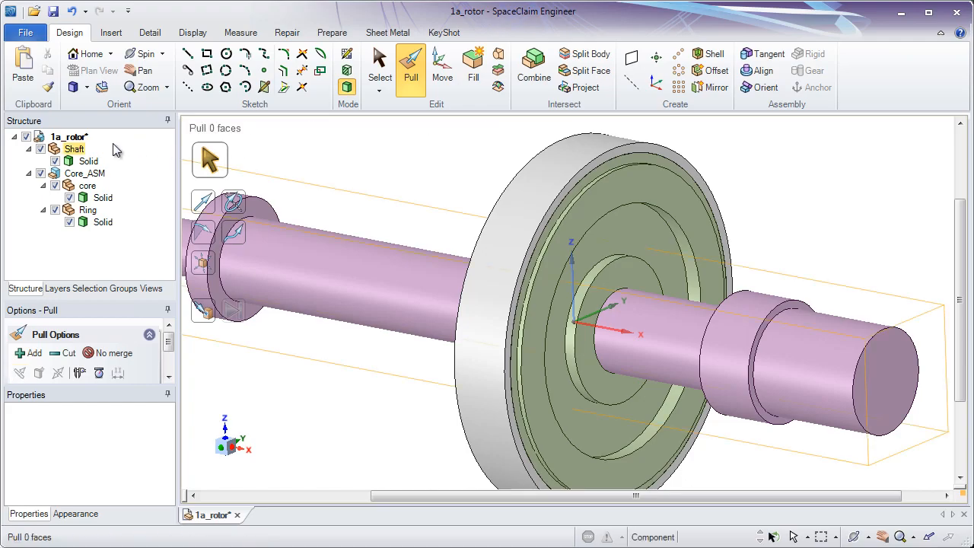
Create a new empty component named Actuator Pin directly under the 1a_rotor assembly.
right_click(70, 139)
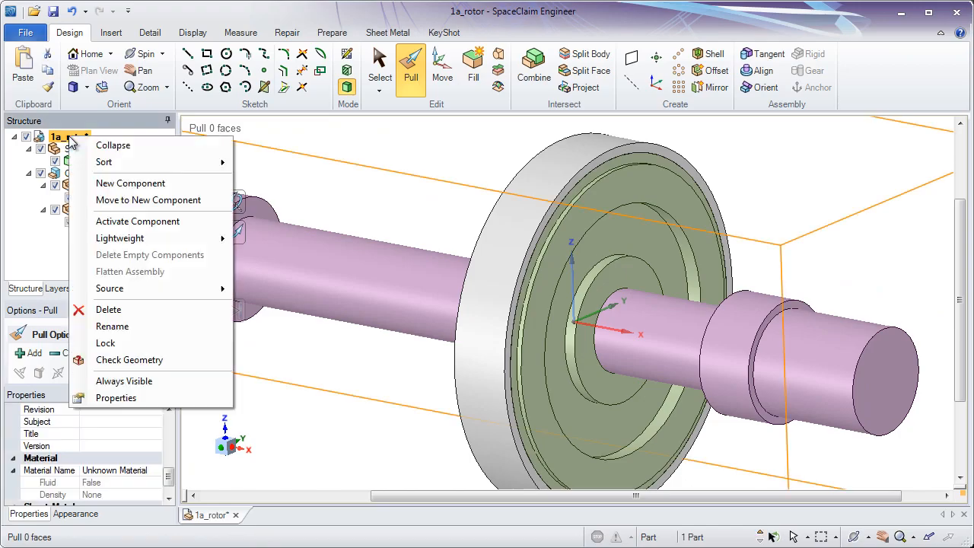
click(126, 189)
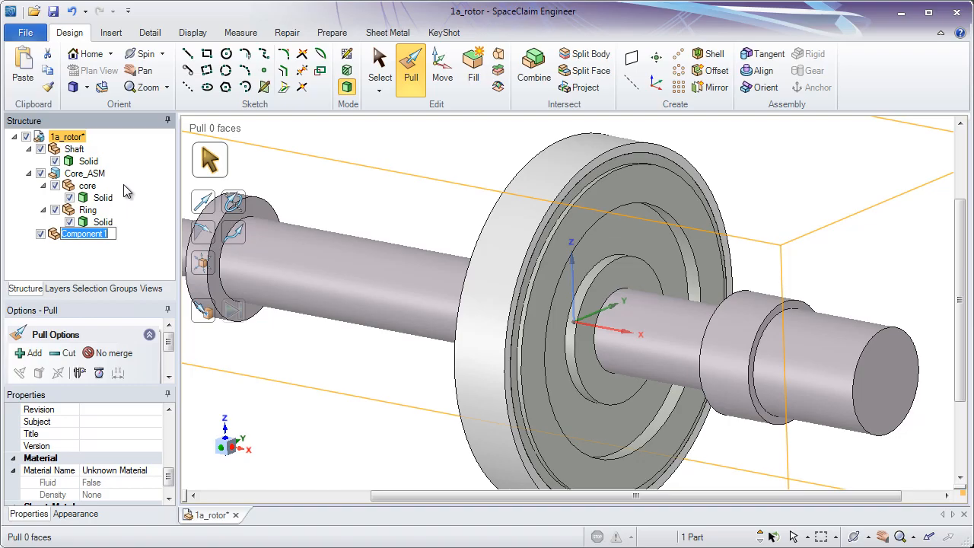
text(Actua)
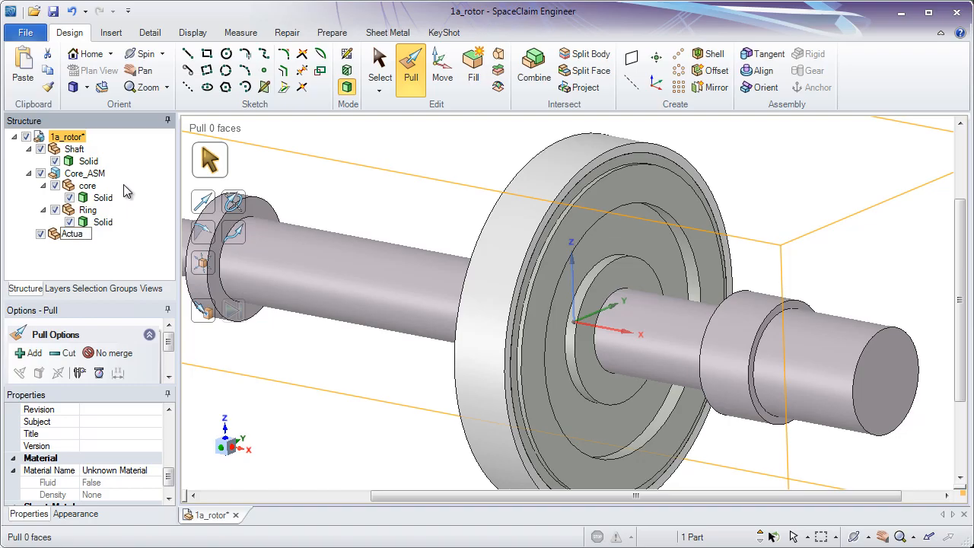
text(tor Pin)
key(Return)
click(302, 199)
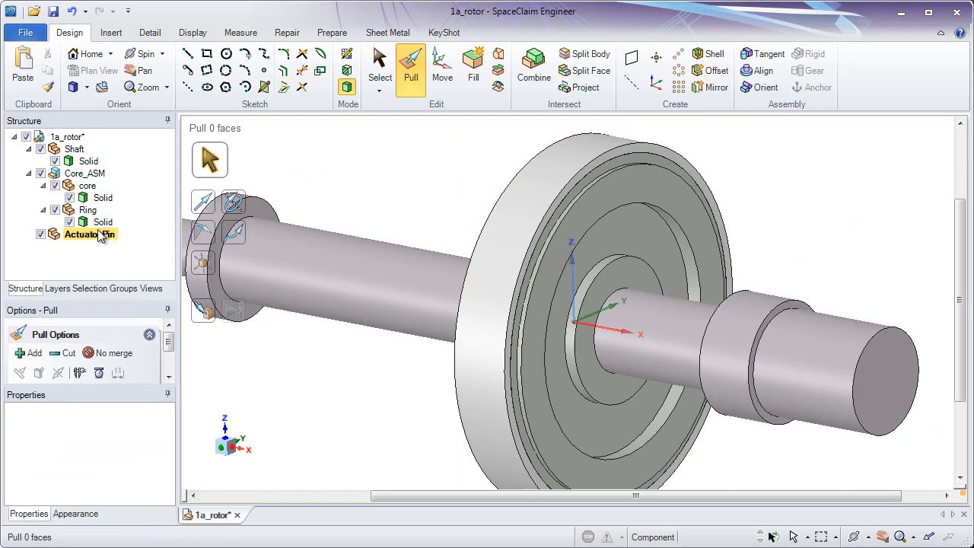
Sketch a 6 mm diameter circle on the wheel's recessed web face, straight above the hub.
click(374, 76)
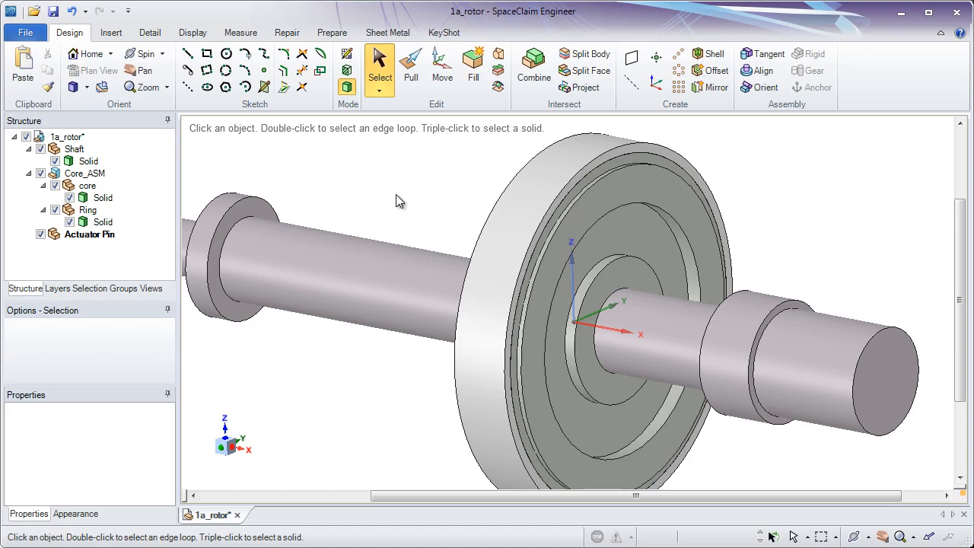
ctrl+click(628, 181)
scroll(628, 183, up, 3)
middle_drag(621, 245, 358, 145)
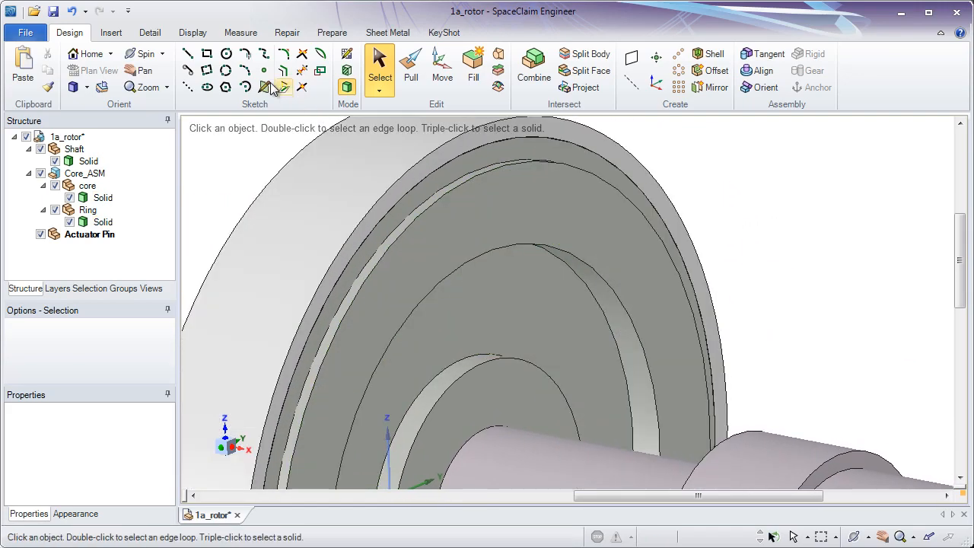
click(228, 56)
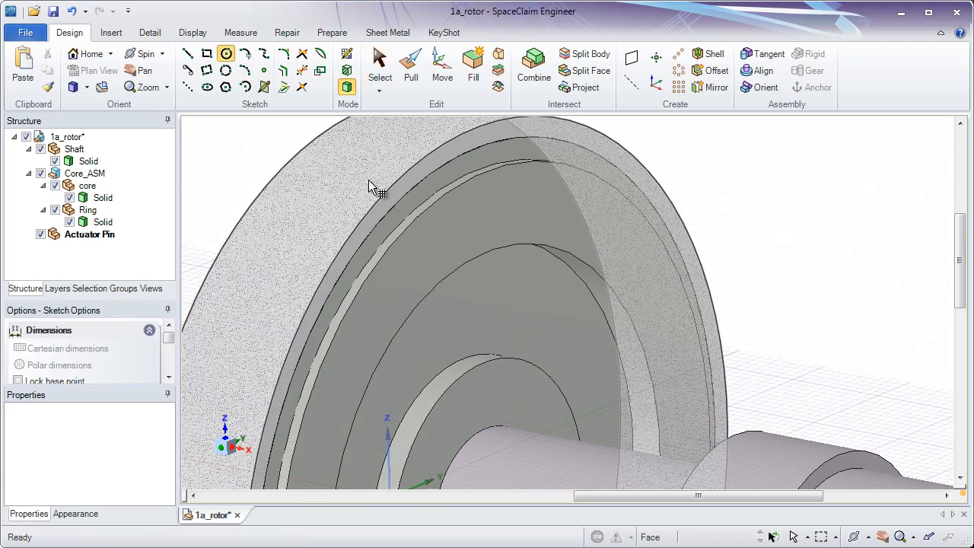
click(473, 302)
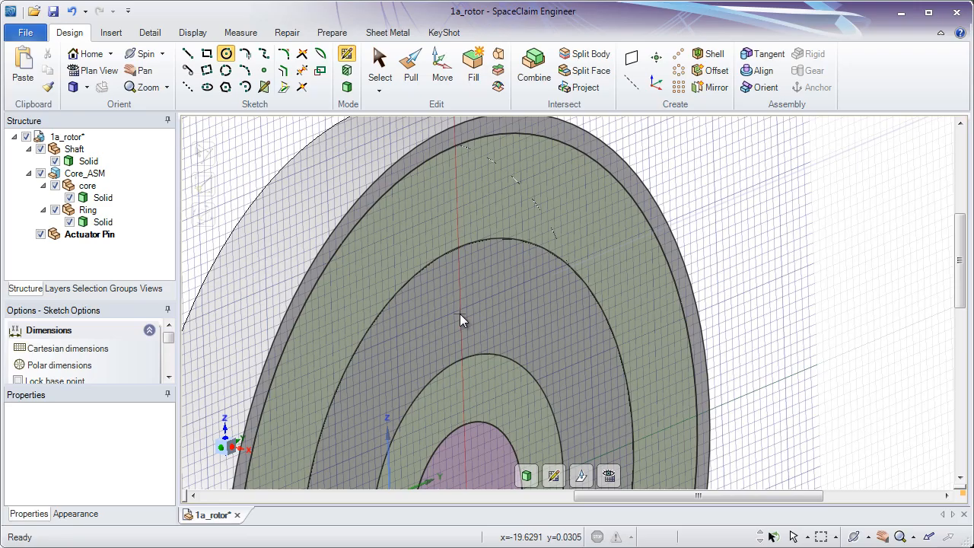
click(460, 314)
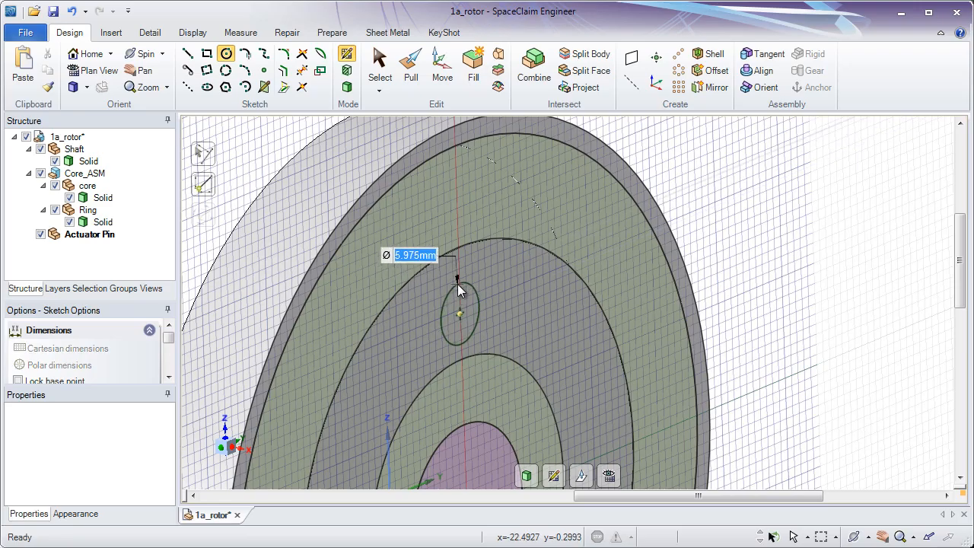
text(6)
key(Return)
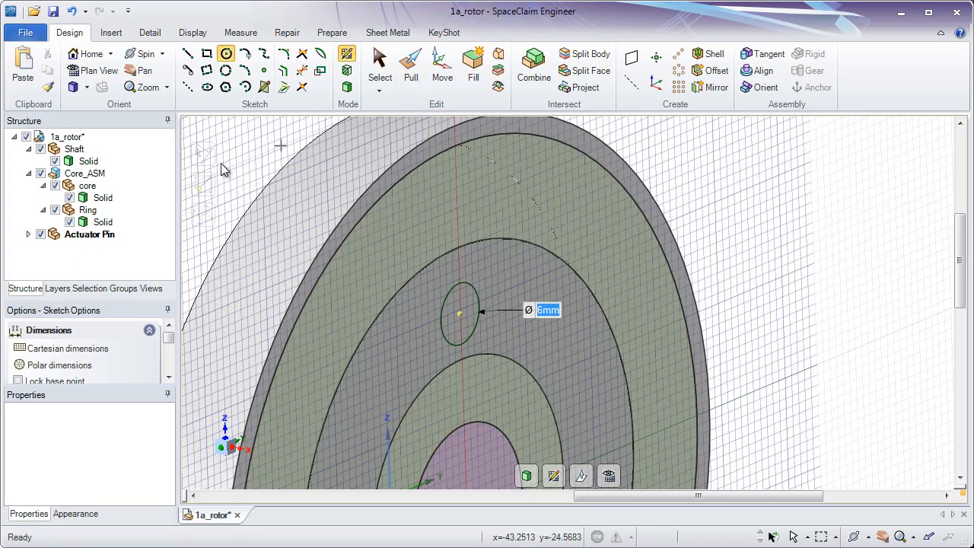
Pull the 6 mm circle outward from the wheel's web by about 9.9 mm to form the Actuator Pin's solid.
click(29, 235)
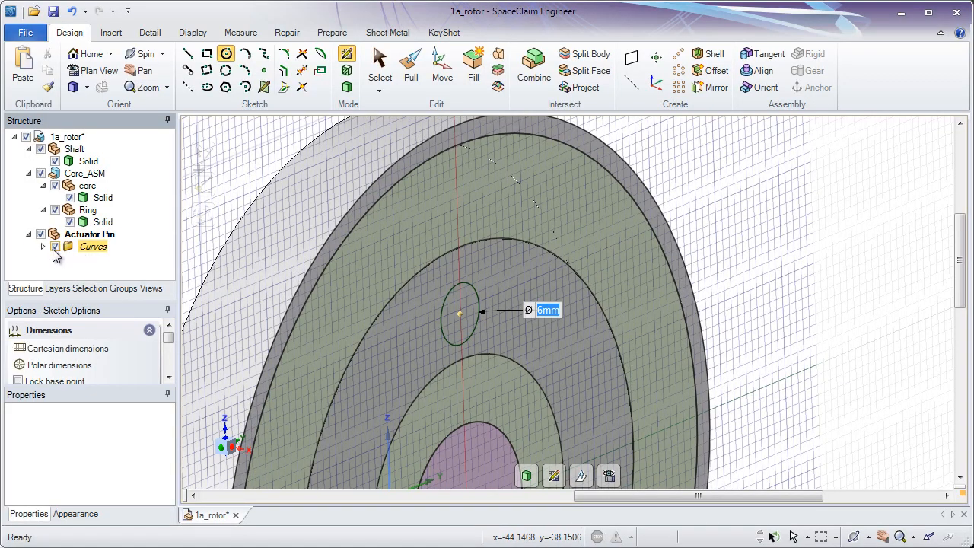
click(43, 248)
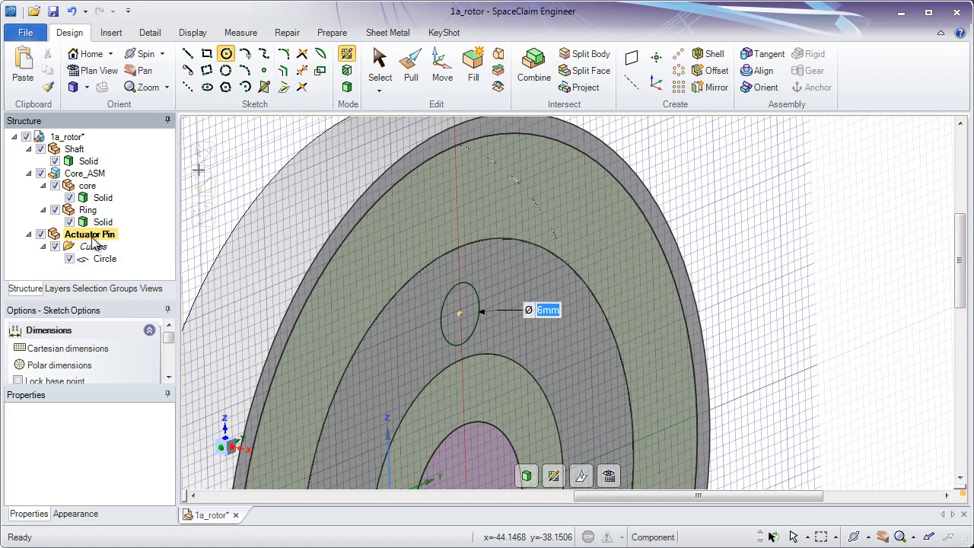
click(416, 86)
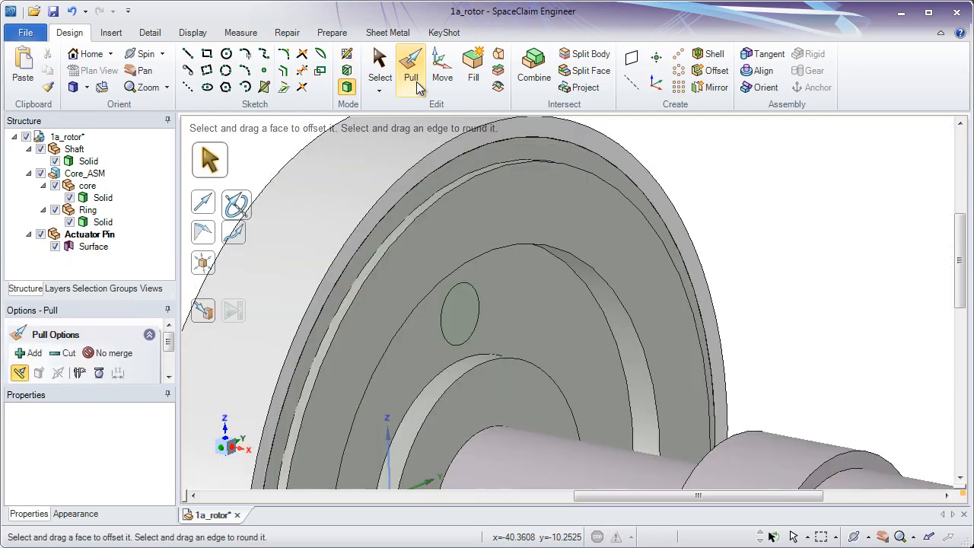
click(90, 248)
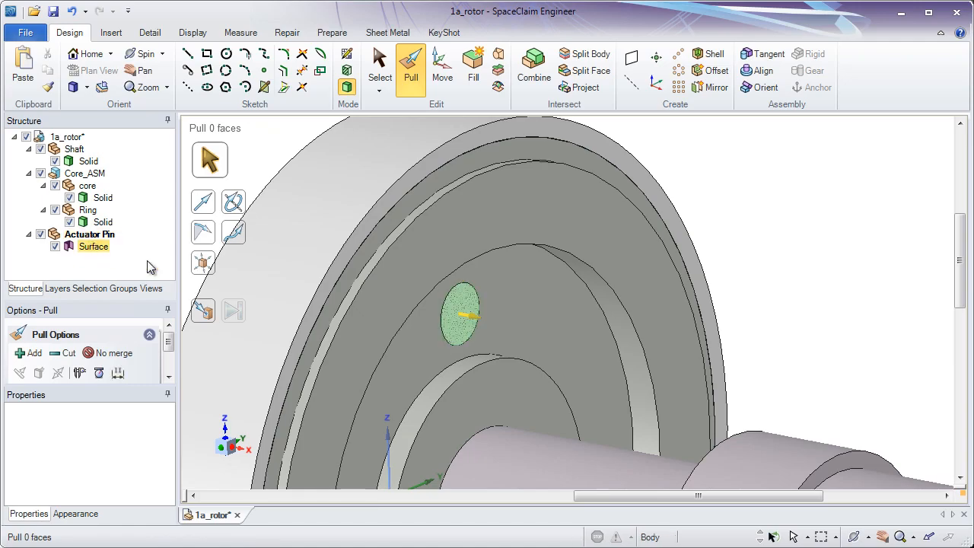
click(458, 329)
mouse_move(458, 328)
mouse_down()
mouse_move(619, 341)
mouse_move(468, 323)
mouse_up()
drag(351, 303, 545, 342)
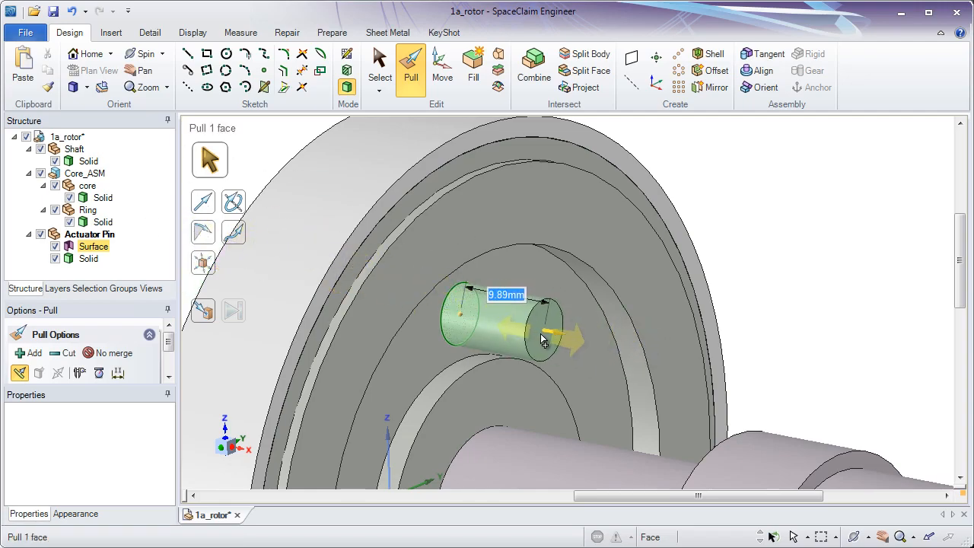
click(483, 334)
key(Escape)
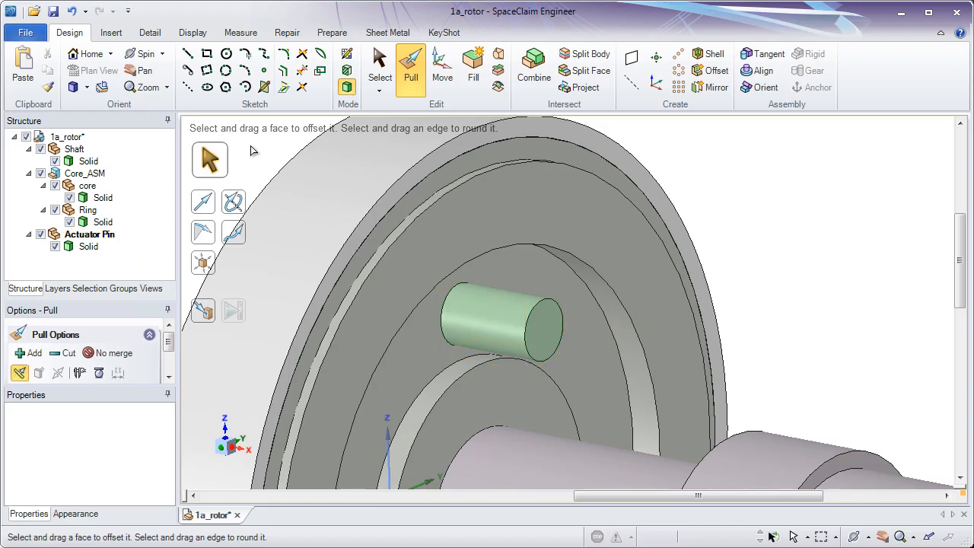
Make the top-level 1a_rotor assembly the active component.
ctrl+middle_drag(478, 309, 460, 219)
shift+middle_drag(484, 336, 534, 266)
click(531, 235)
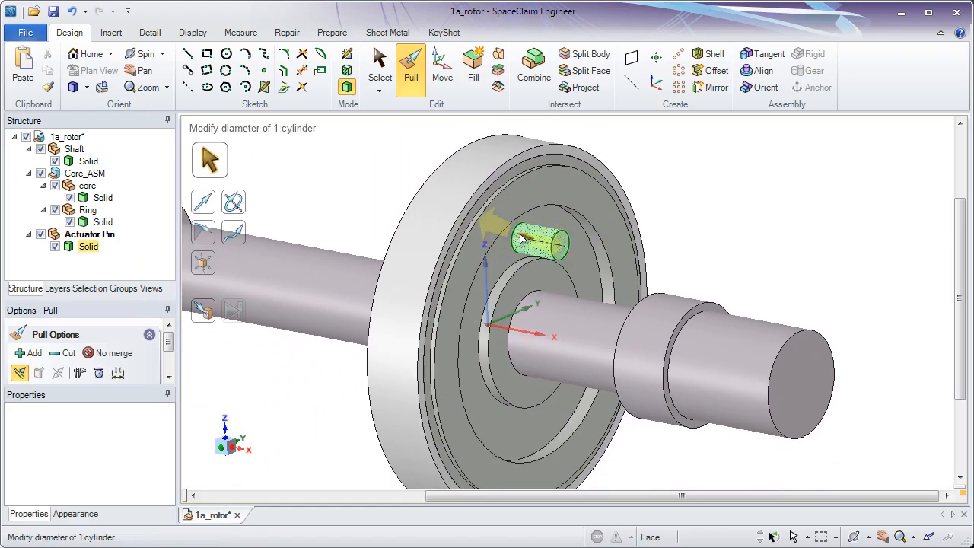
key(Escape)
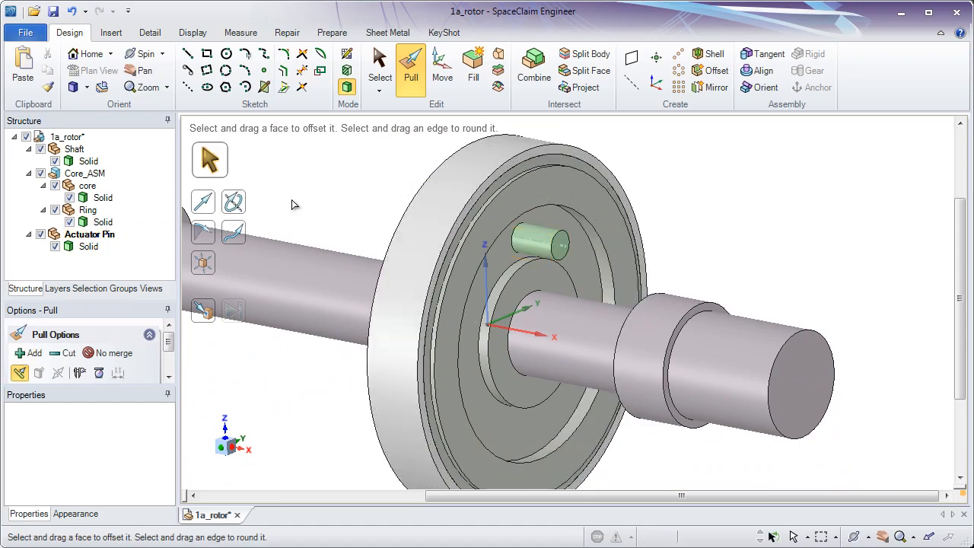
click(73, 139)
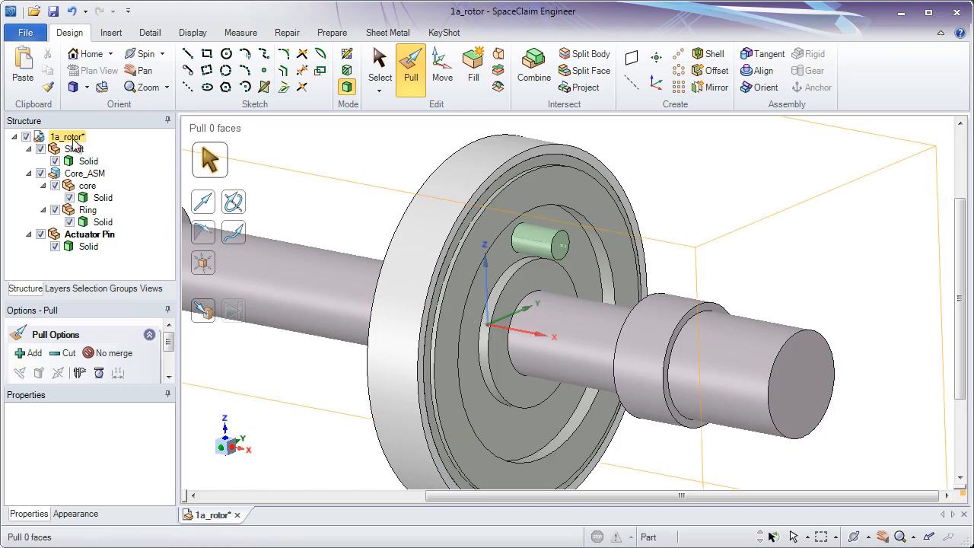
right_click(73, 140)
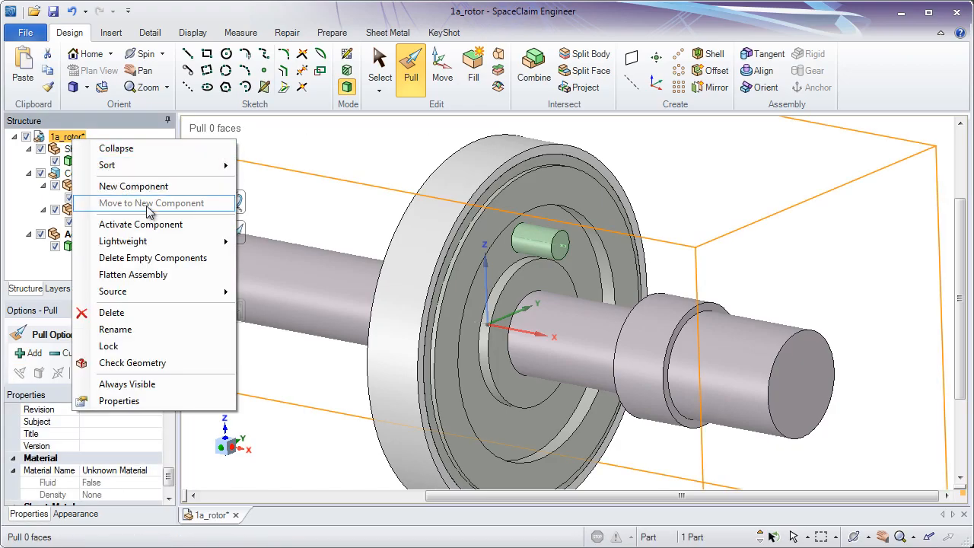
click(156, 226)
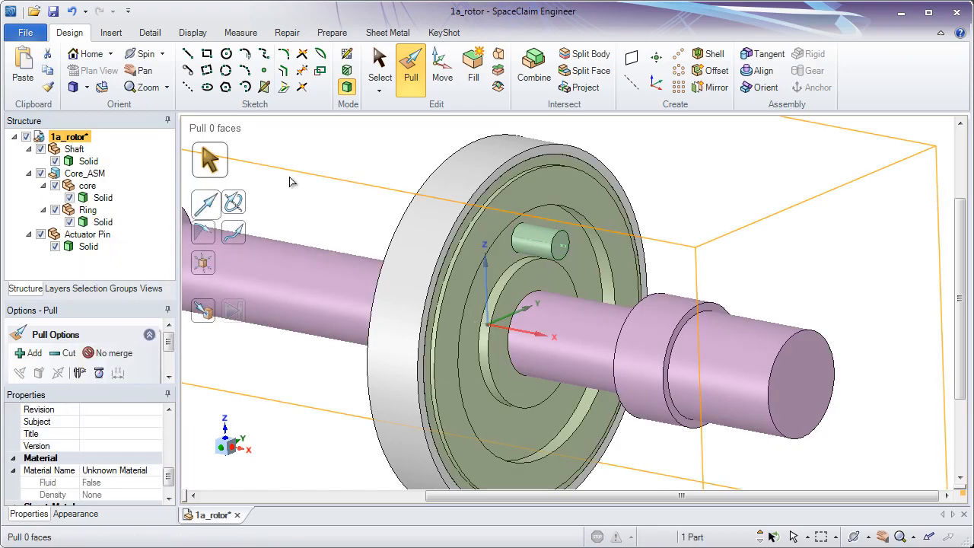
click(339, 166)
Sketch a 6 mm diameter circle centred on the shaft's end face and collapse the component branches in the assembly structure.
click(729, 326)
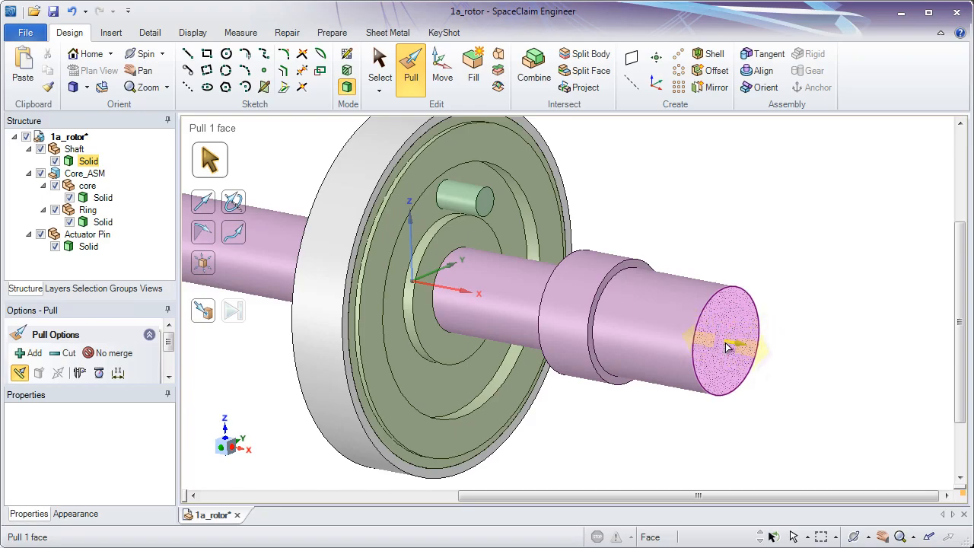
click(740, 242)
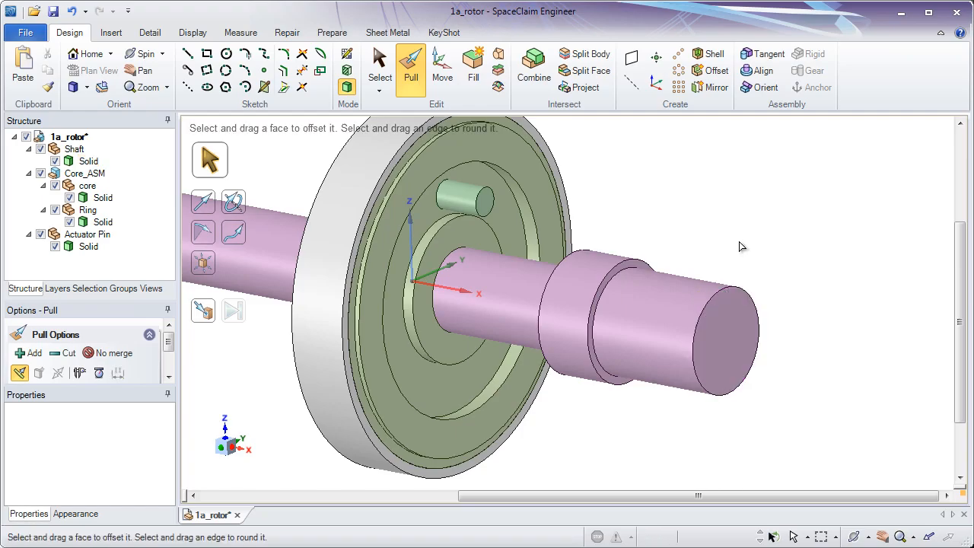
click(227, 55)
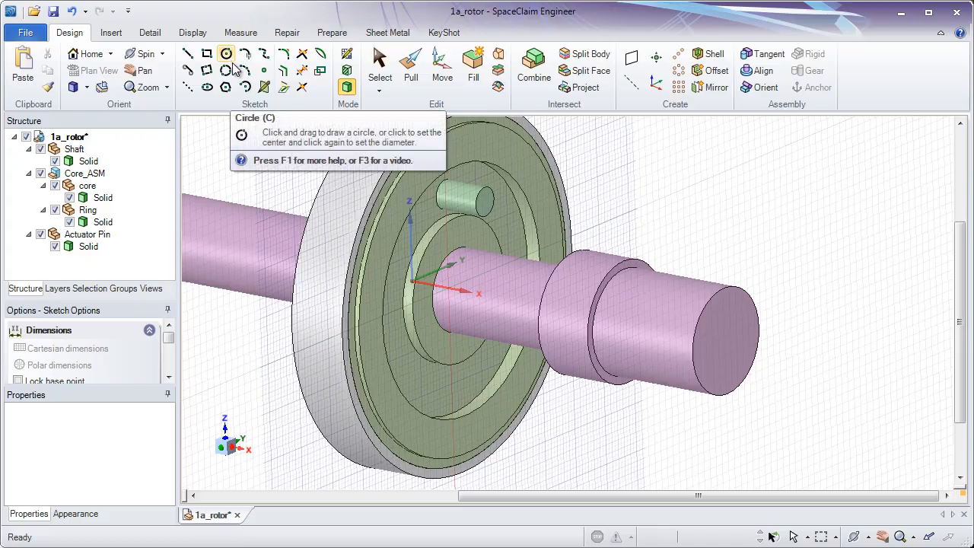
click(721, 319)
click(725, 340)
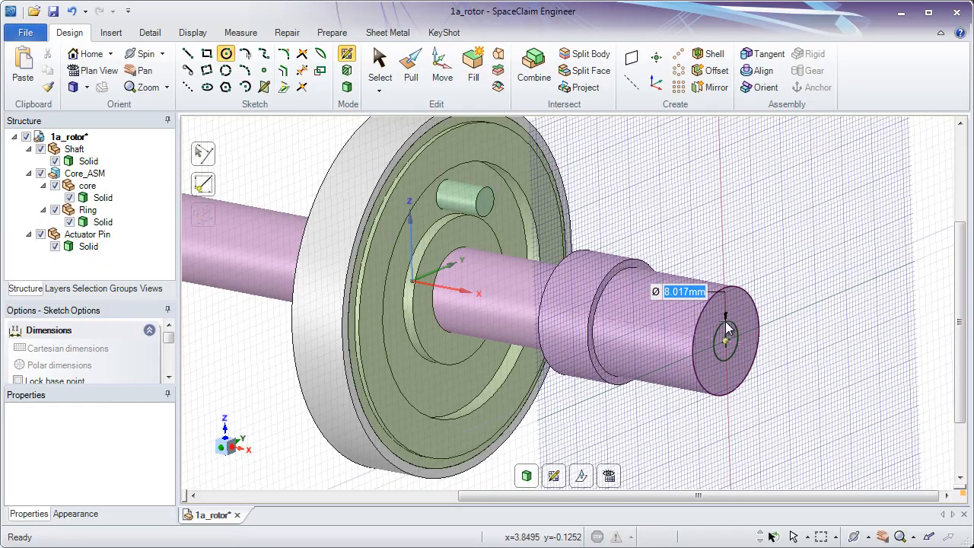
text(6)
key(Return)
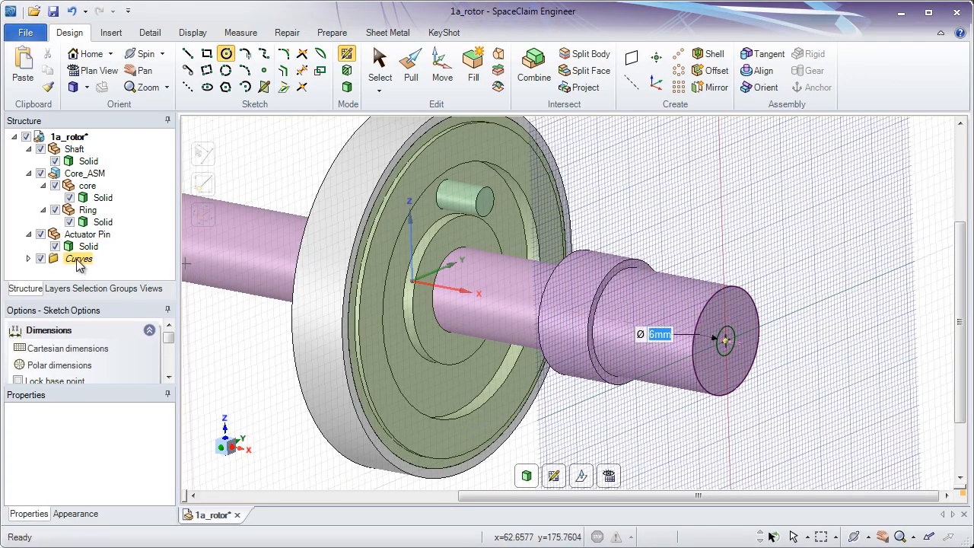
click(16, 137)
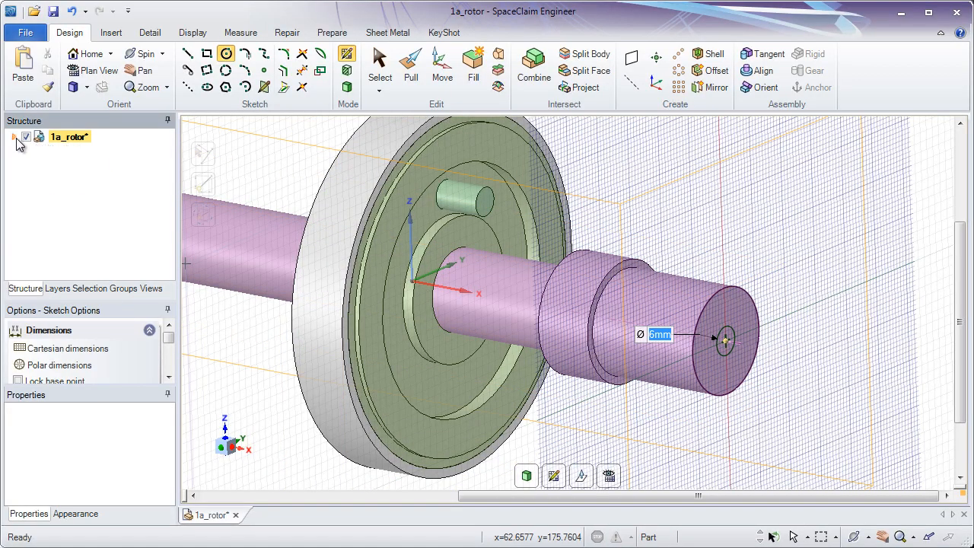
click(15, 139)
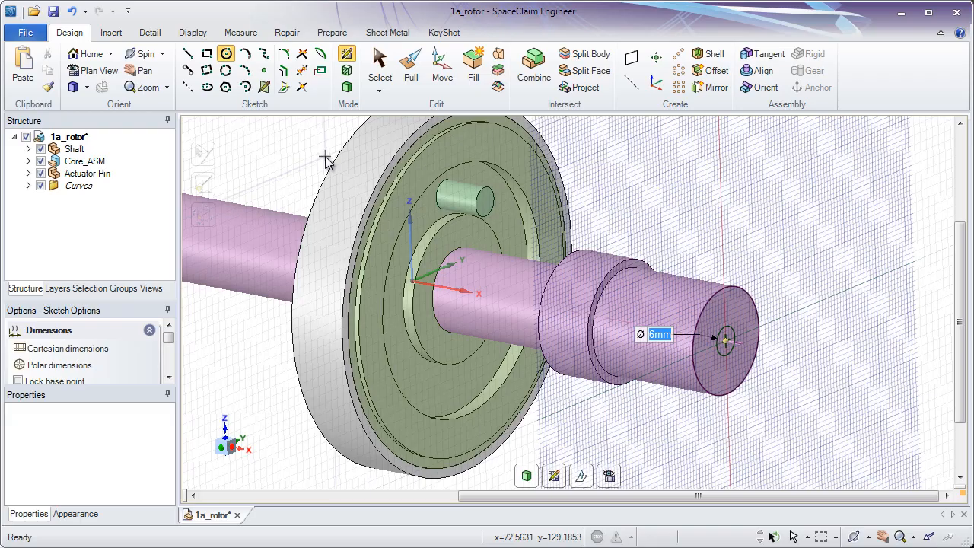
Try pulling the circular surface outward from the shaft's end face into a rod, and undo the pull.
click(410, 81)
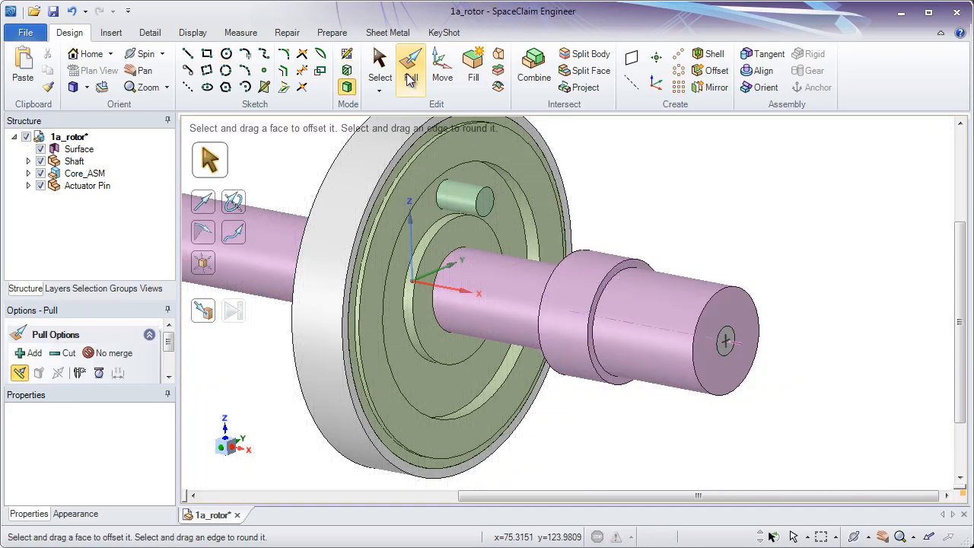
click(120, 150)
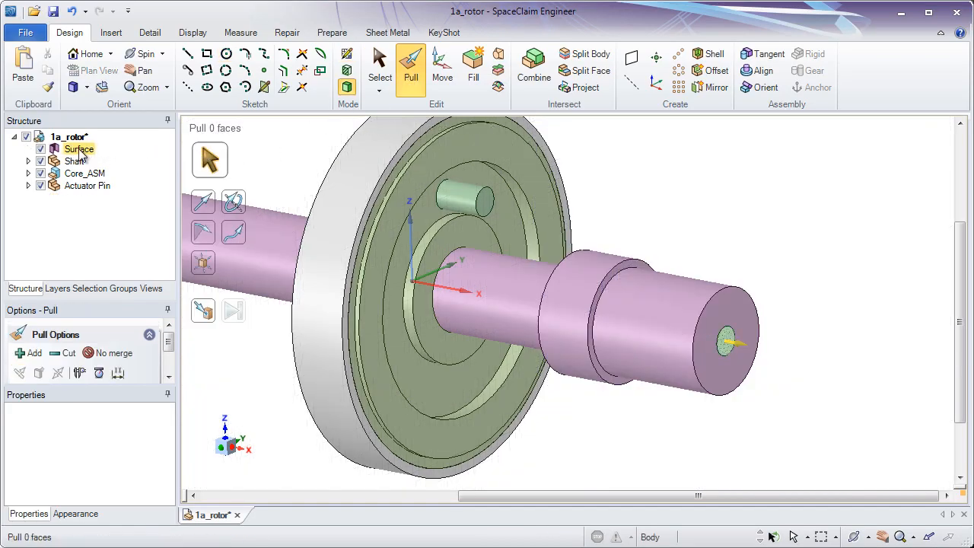
click(641, 210)
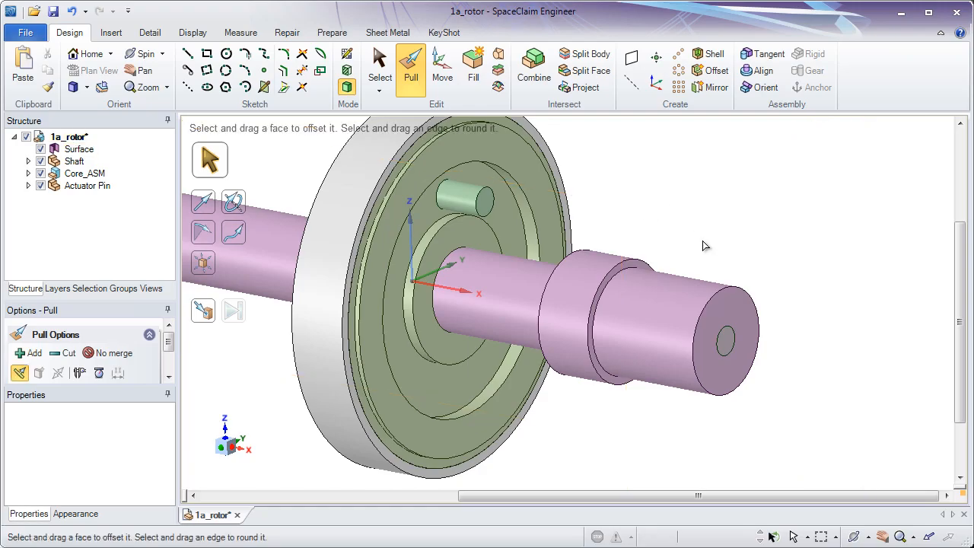
click(726, 341)
drag(728, 344, 863, 369)
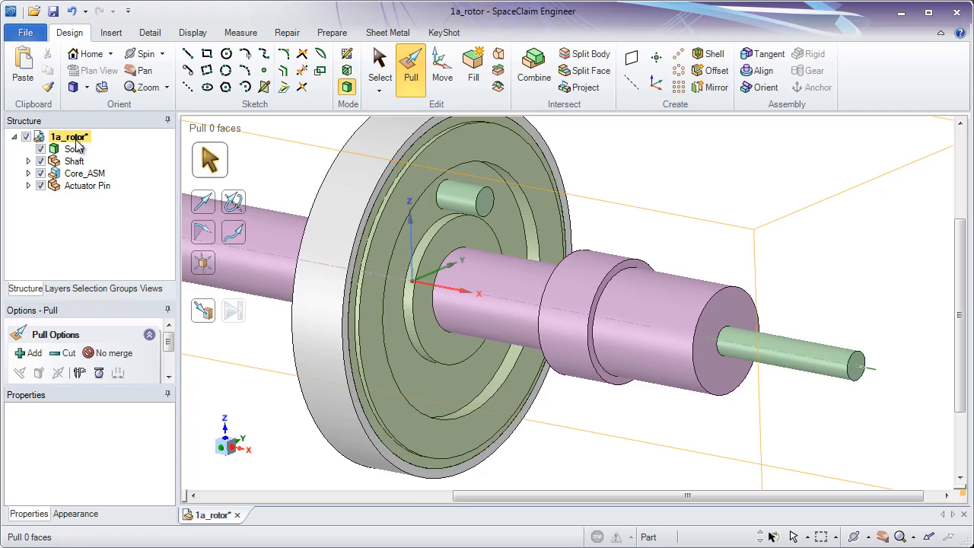
click(614, 283)
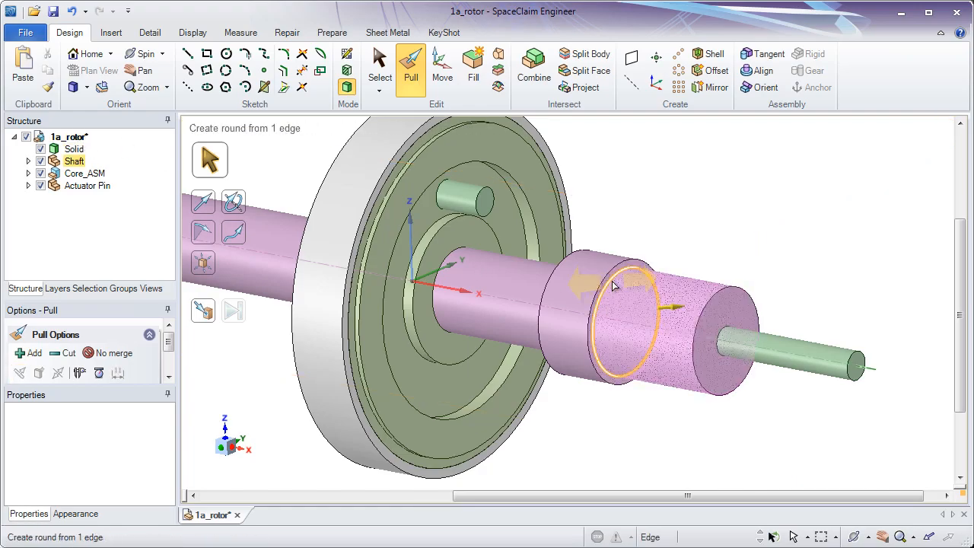
click(598, 277)
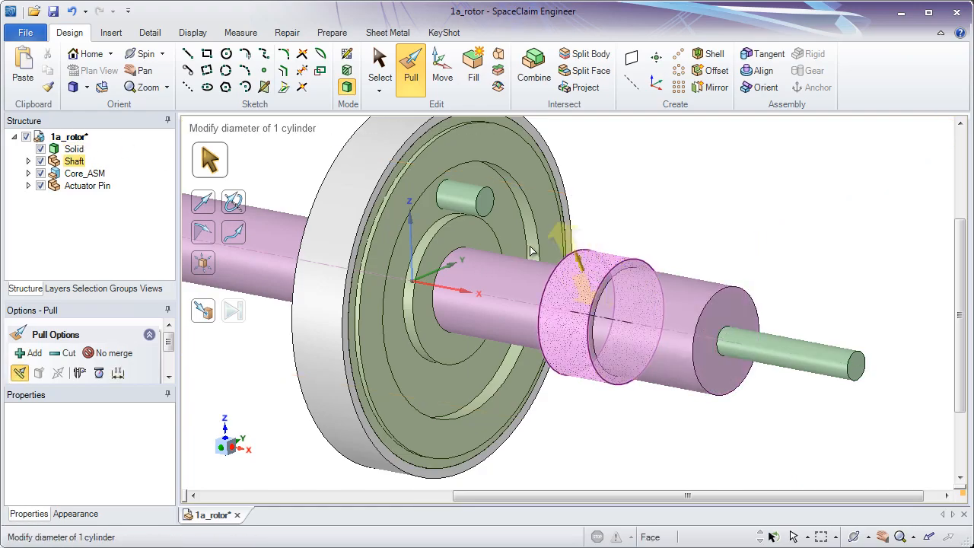
click(72, 13)
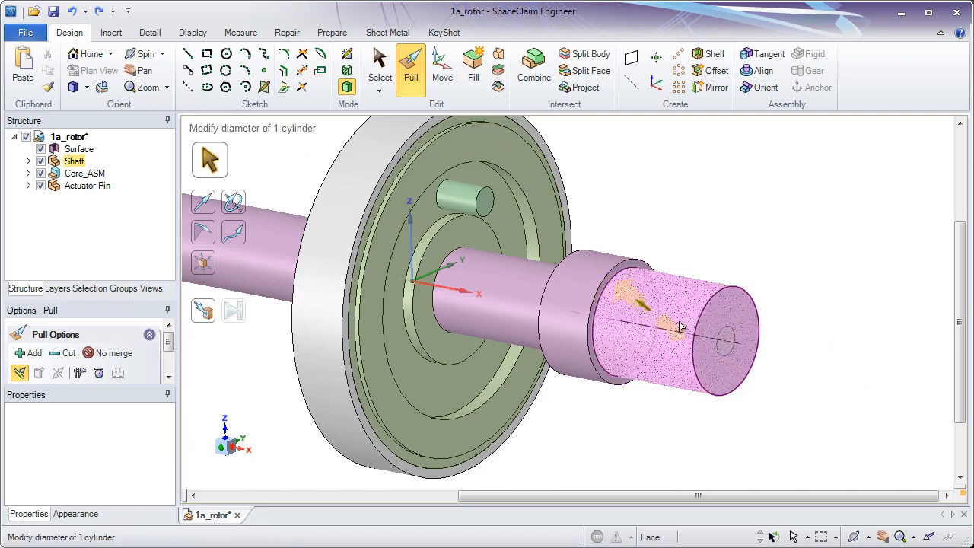
Try pulling the circular surface into the shaft to cut a round hole, and undo the cut.
click(727, 347)
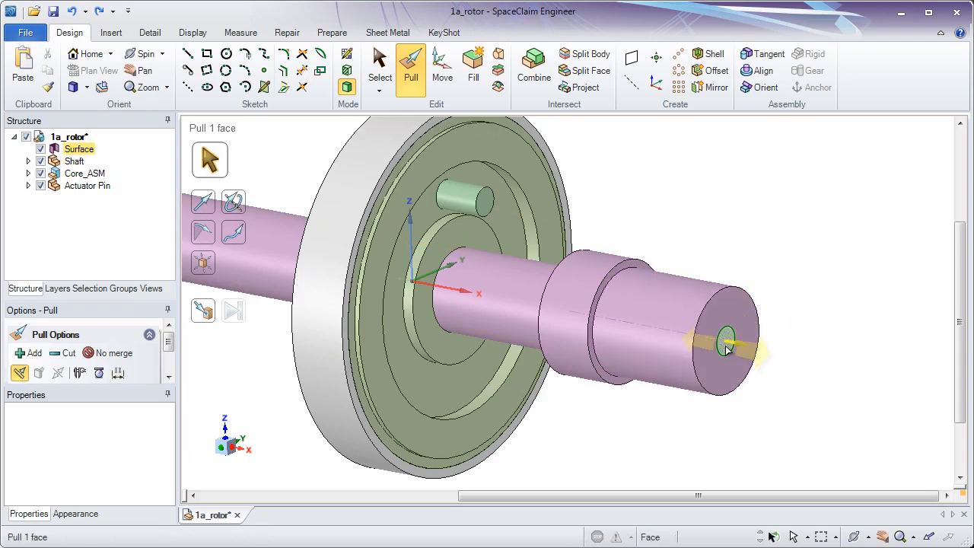
drag(728, 348, 697, 272)
middle_drag(750, 233, 684, 223)
click(70, 10)
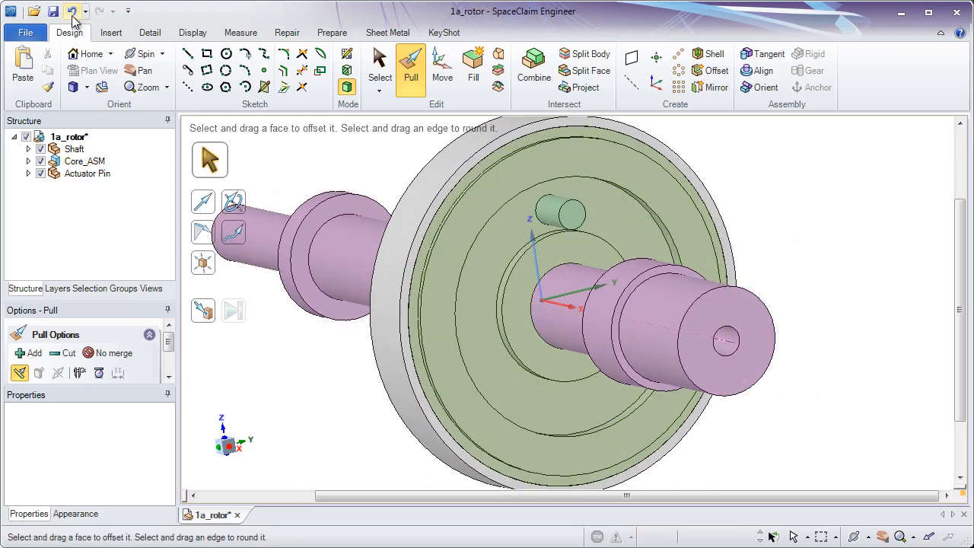
click(71, 10)
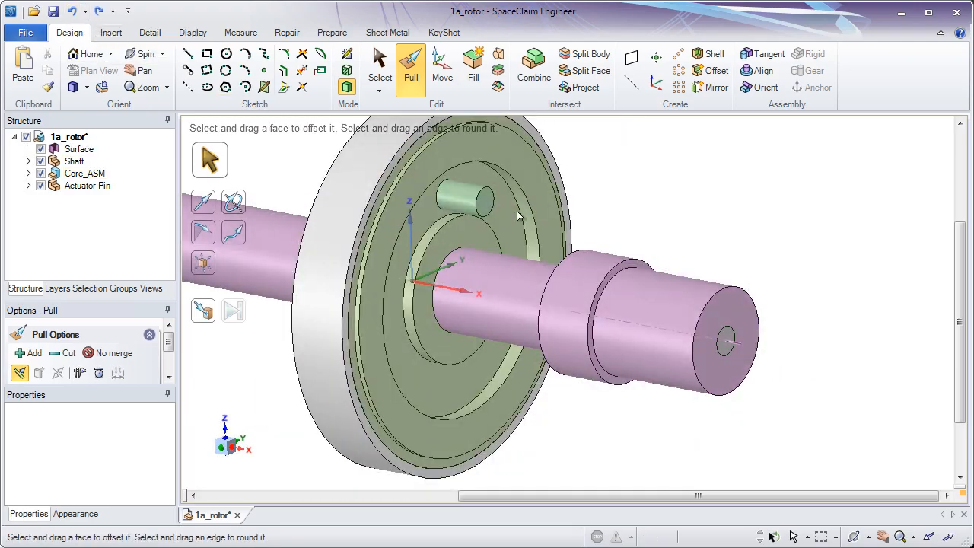
Delete the circular surface lying on the shaft's end face.
click(727, 342)
click(728, 350)
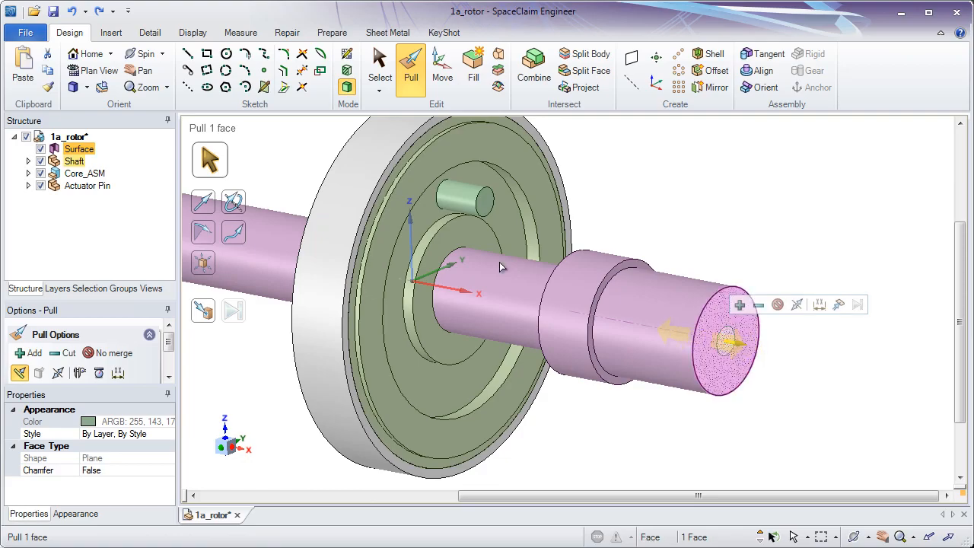
click(89, 152)
right_click(89, 152)
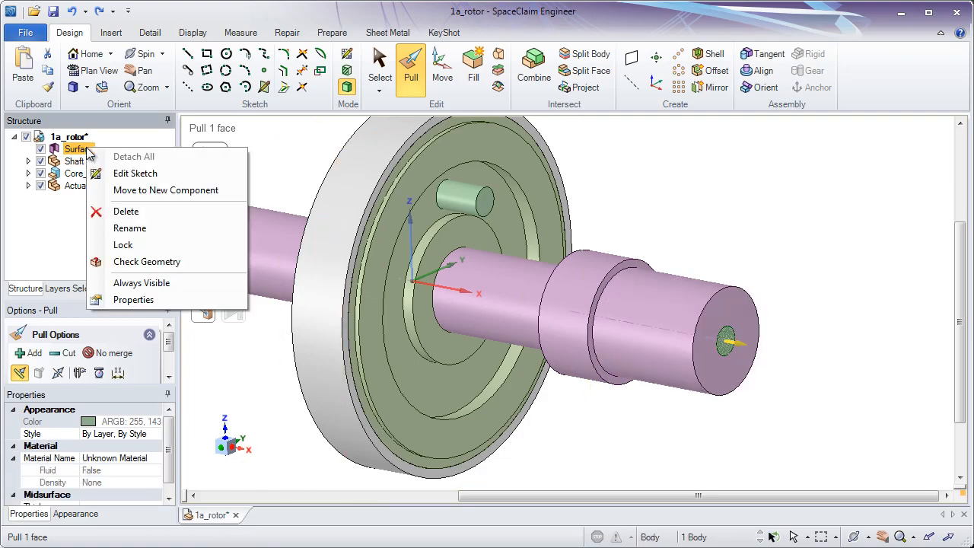
click(147, 213)
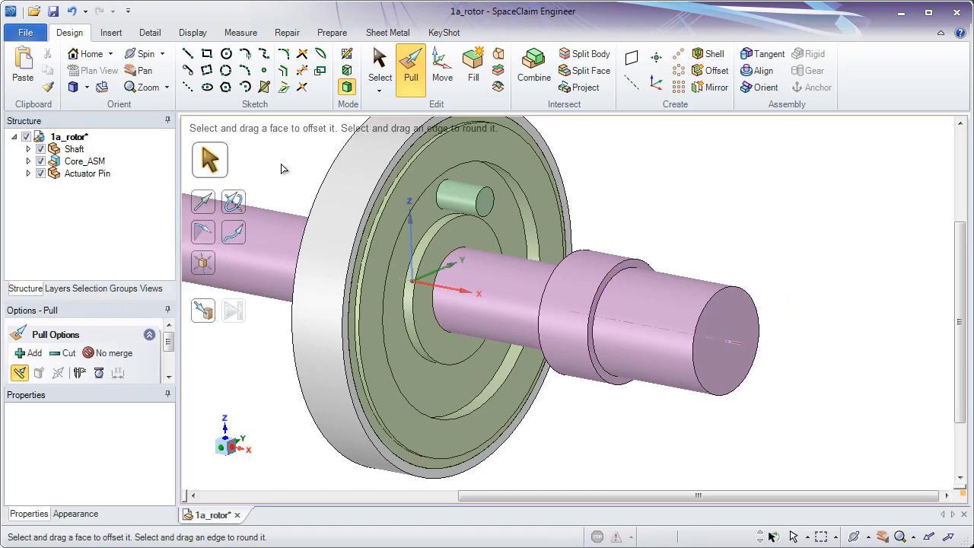
Make the Shaft component active and clear the selection.
right_click(73, 153)
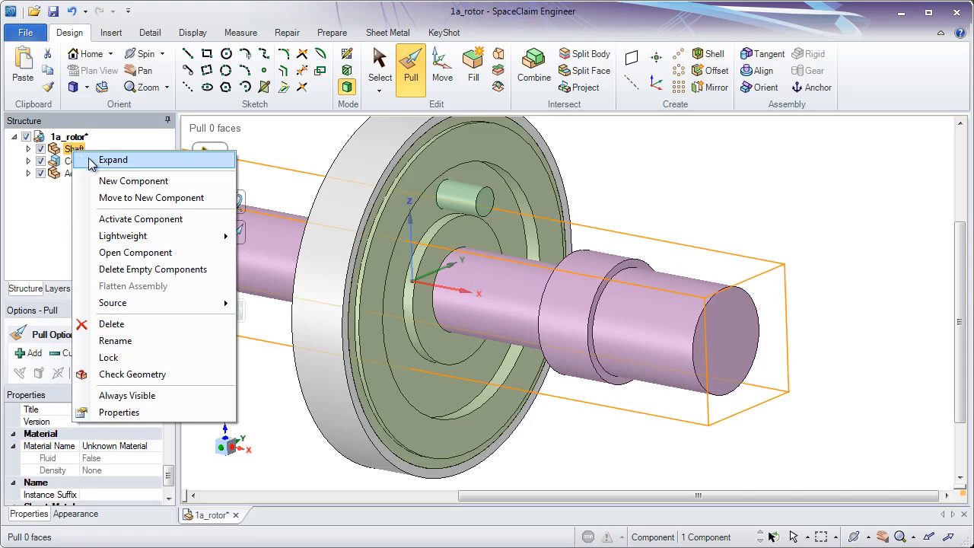
click(136, 219)
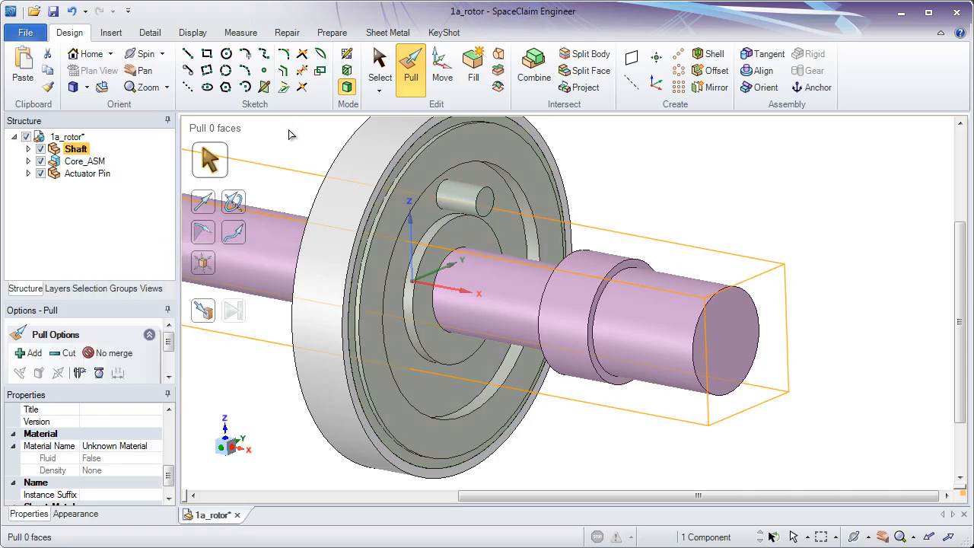
click(289, 134)
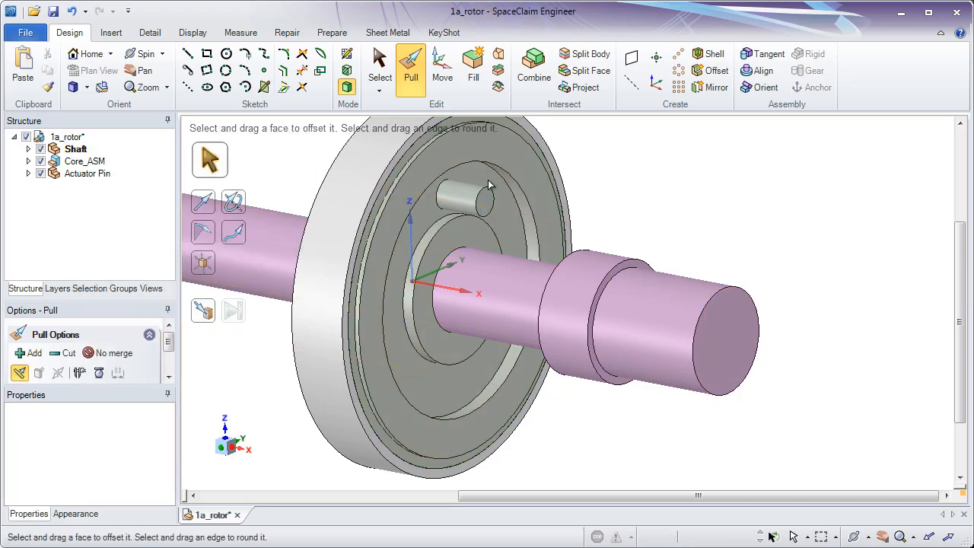
click(412, 69)
click(474, 254)
click(573, 253)
click(572, 253)
click(632, 261)
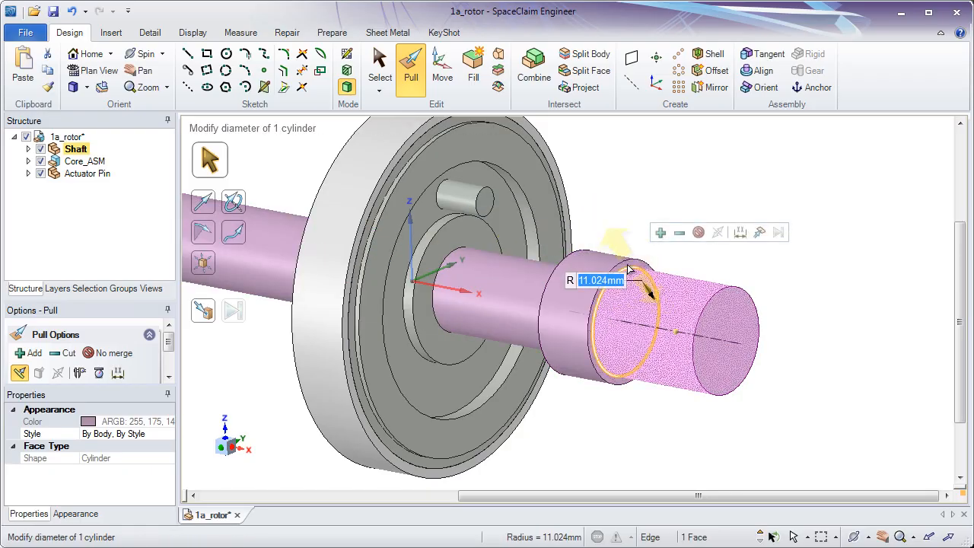
click(582, 254)
key(Escape)
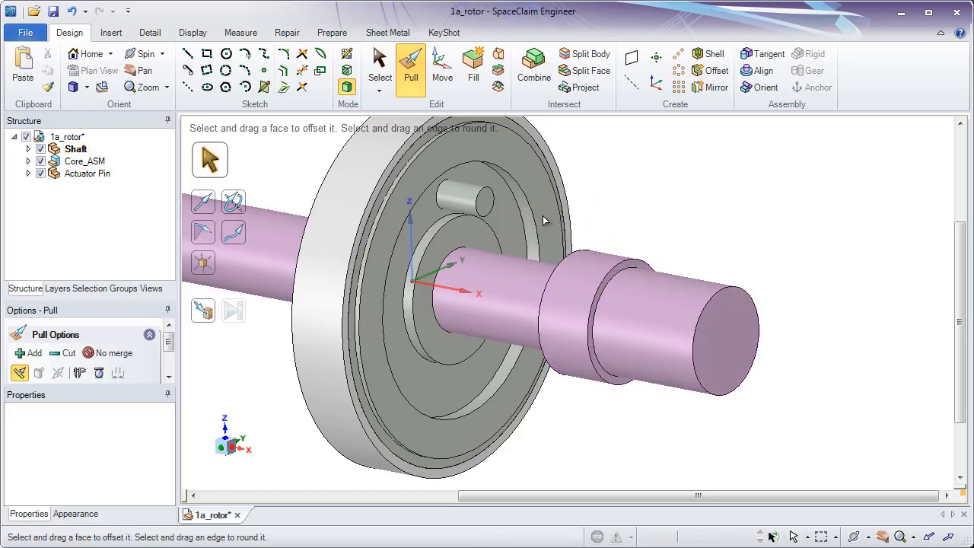
Sketch a circle about 11.5 mm in diameter centred on the shaft's end face, and expand the Shaft component's contents.
click(226, 53)
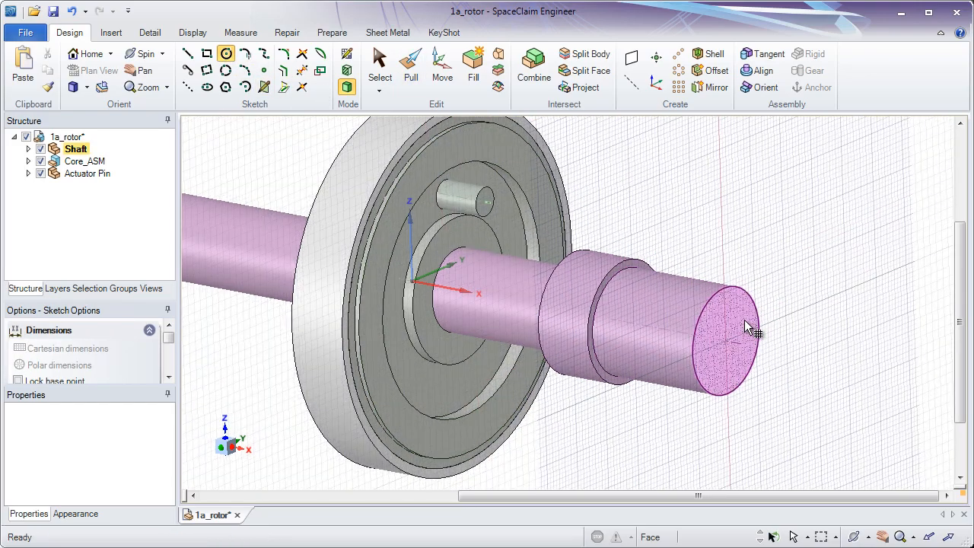
click(746, 328)
click(725, 342)
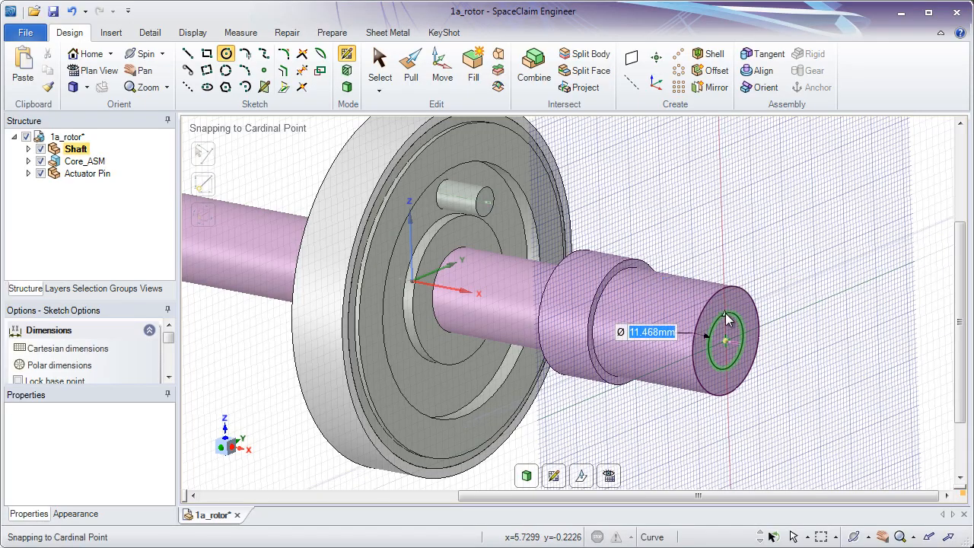
click(727, 320)
click(29, 149)
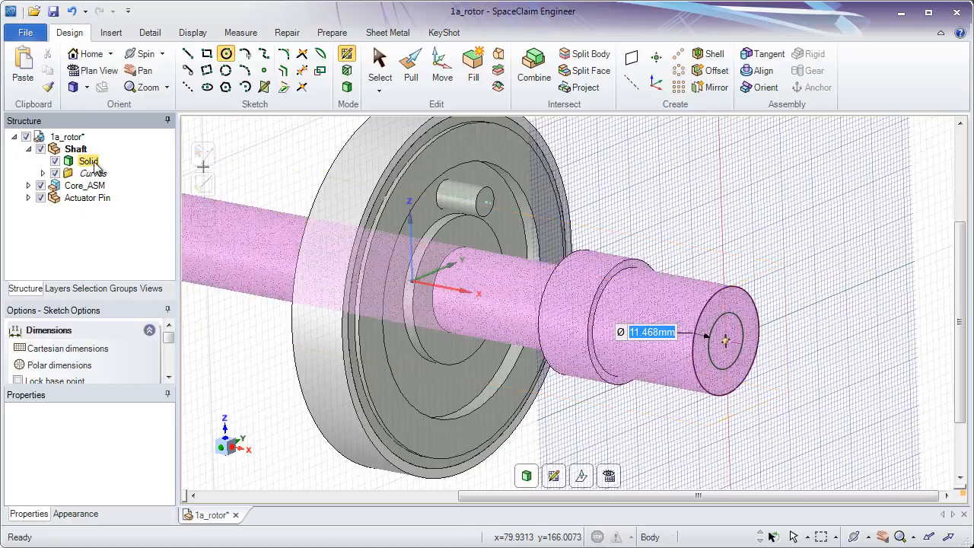
Pull the circular region on the shaft's end face outward into a short round stub that merges with the shaft.
click(411, 79)
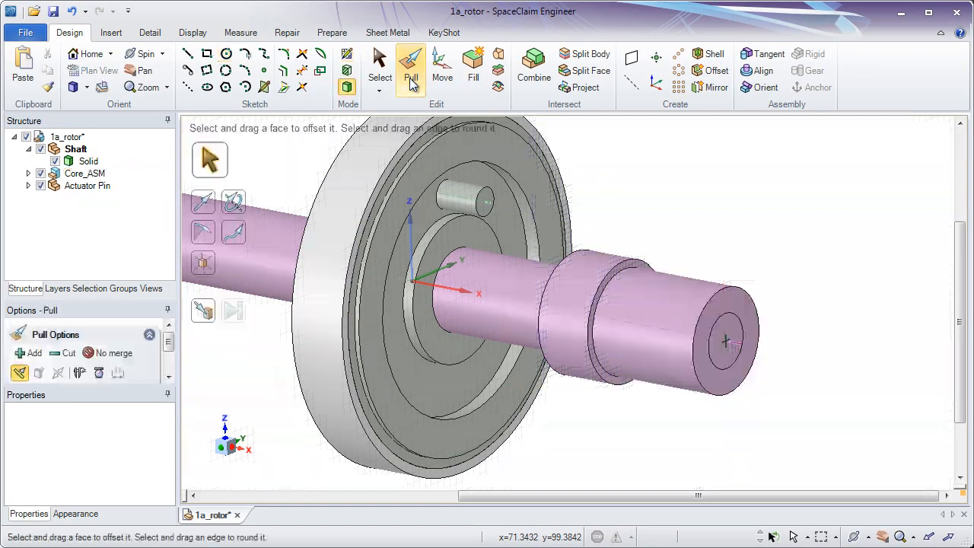
click(739, 312)
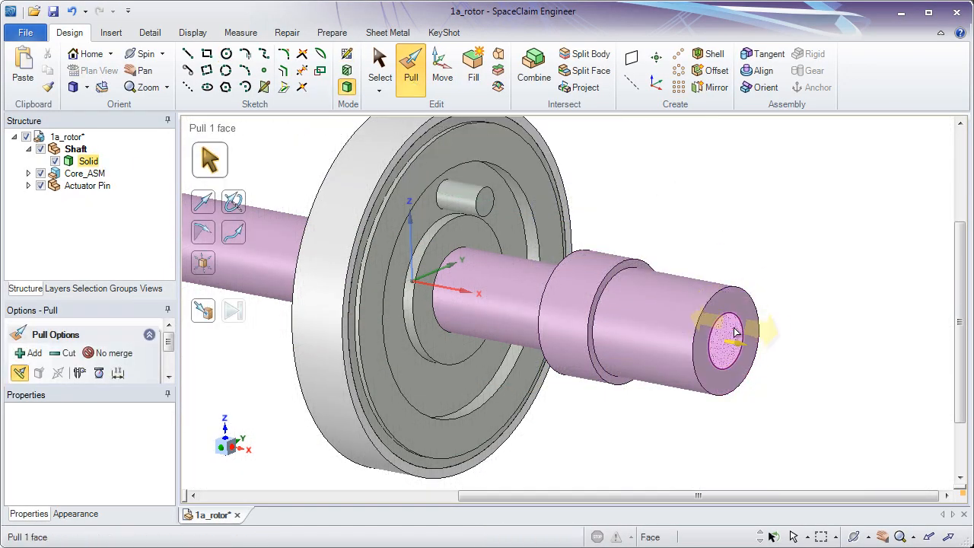
click(735, 335)
drag(735, 335, 796, 345)
click(790, 281)
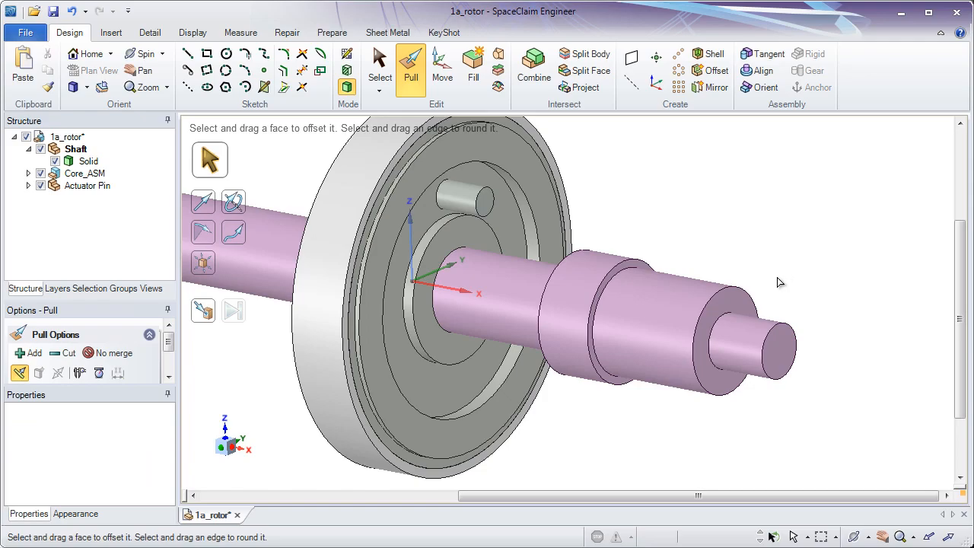
Make the top-level 1a_rotor assembly the active component and return to the Select tool.
click(76, 139)
right_click(85, 143)
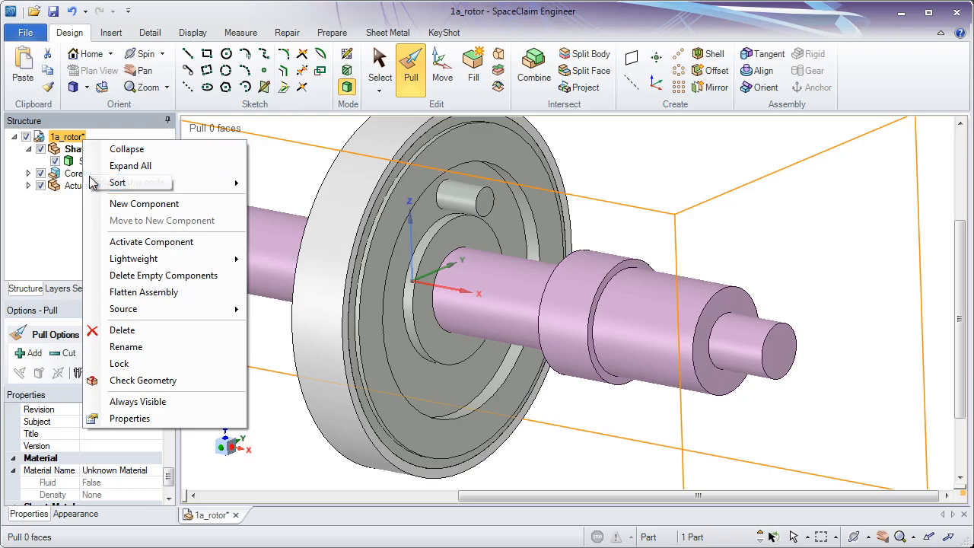
click(136, 242)
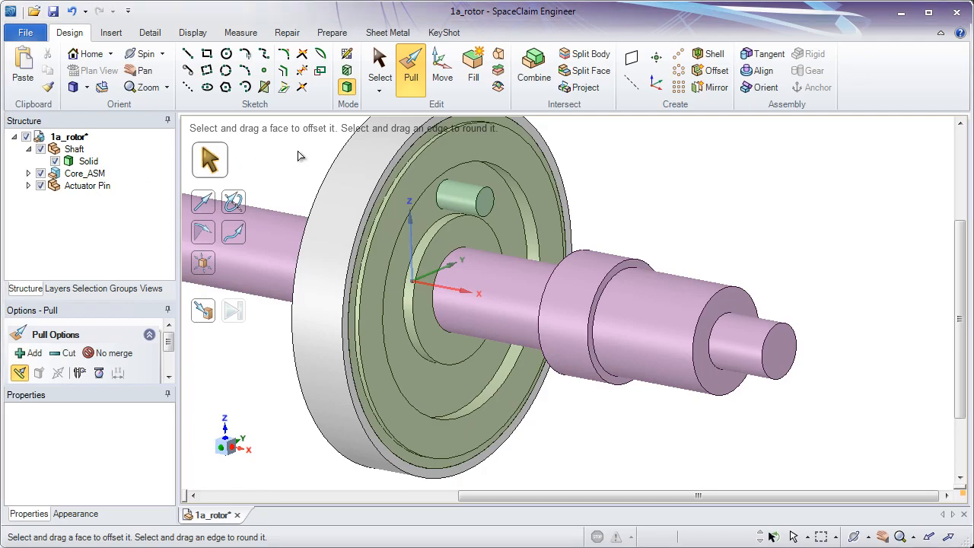
key(s)
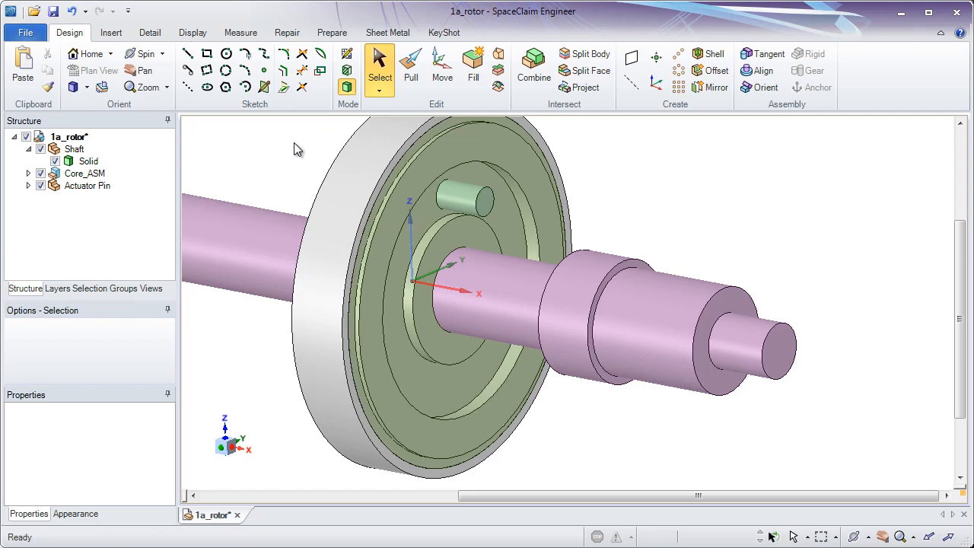
Insert the file 1b_balancing pin.scdoc into the top-level assembly as a component.
click(118, 38)
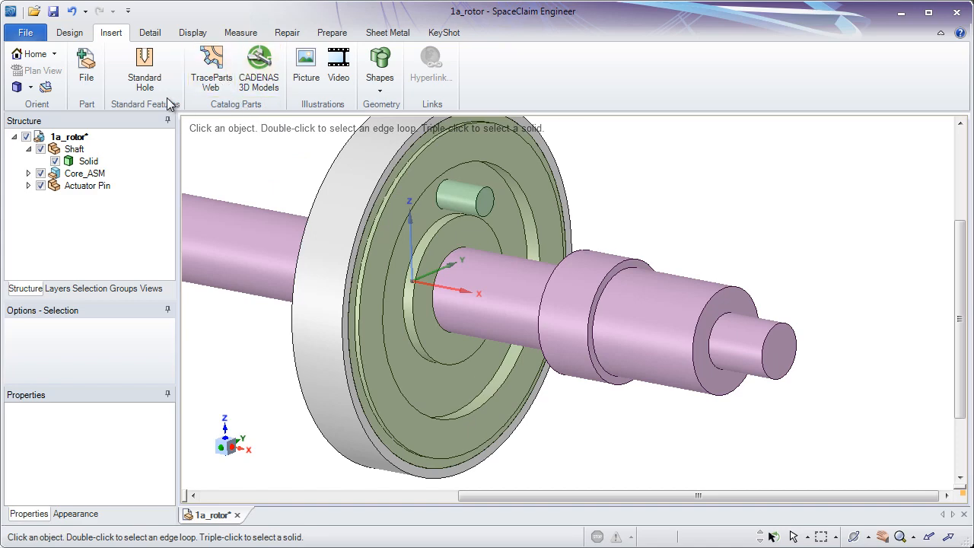
click(86, 67)
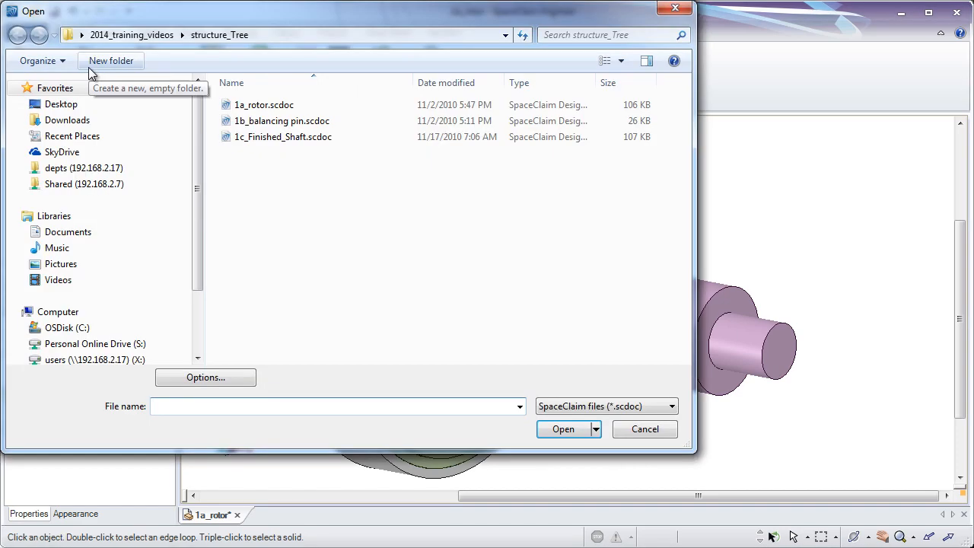
drag(242, 24, 464, 65)
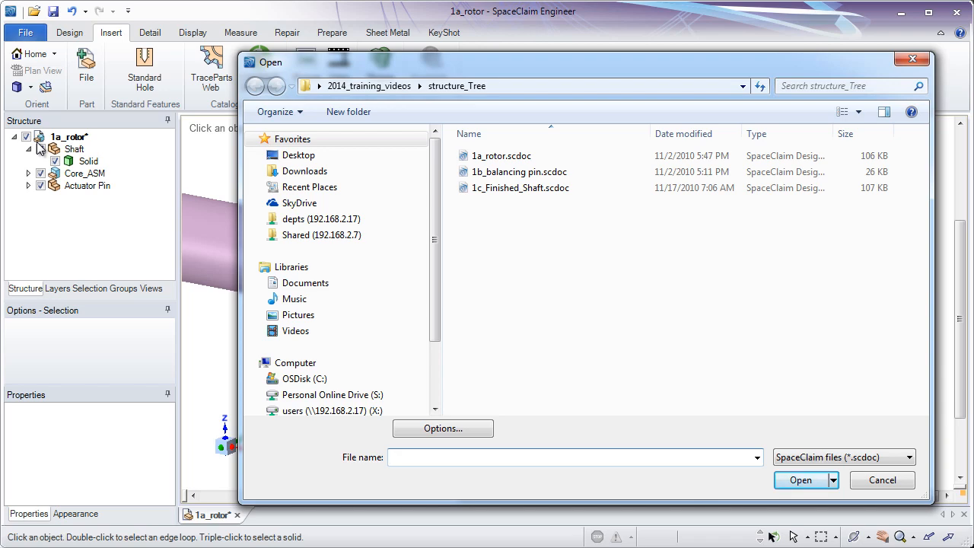
double_click(504, 176)
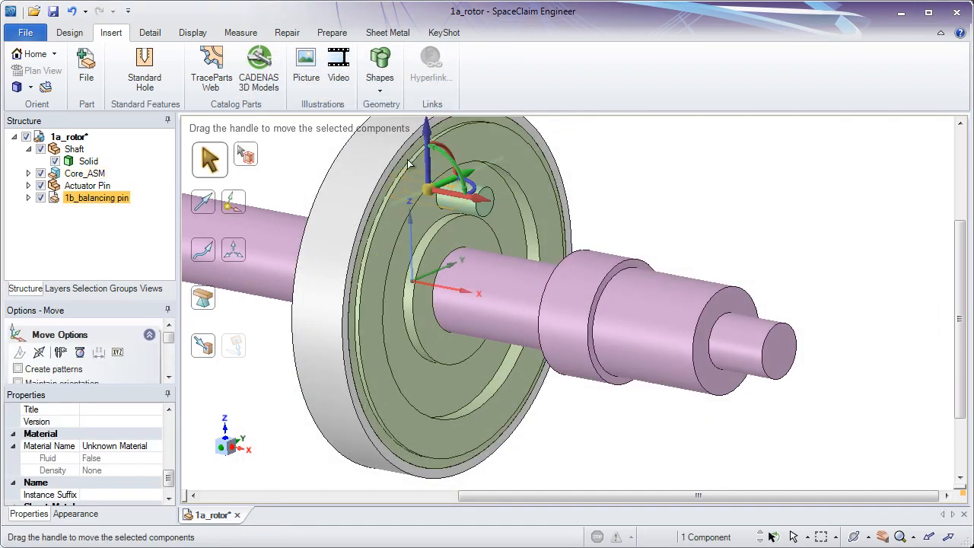
click(302, 158)
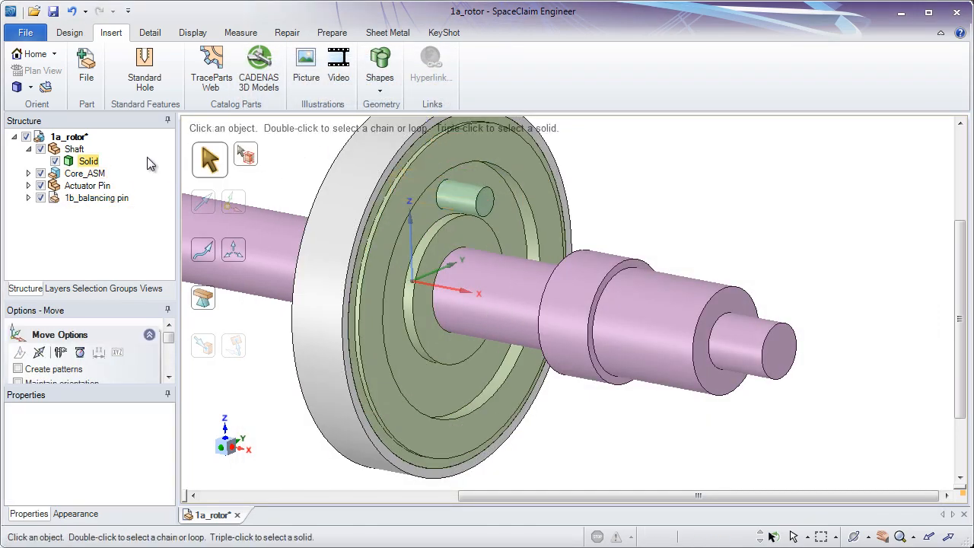
Move the balancing pin component upward along the vertical axis to above the actuator pin on the core's face.
click(118, 199)
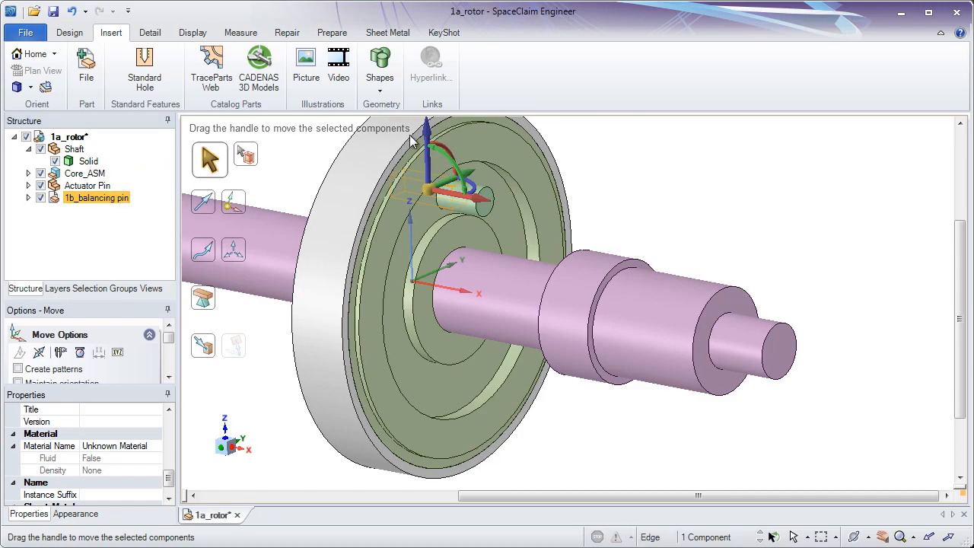
drag(428, 138, 419, 100)
key(Escape)
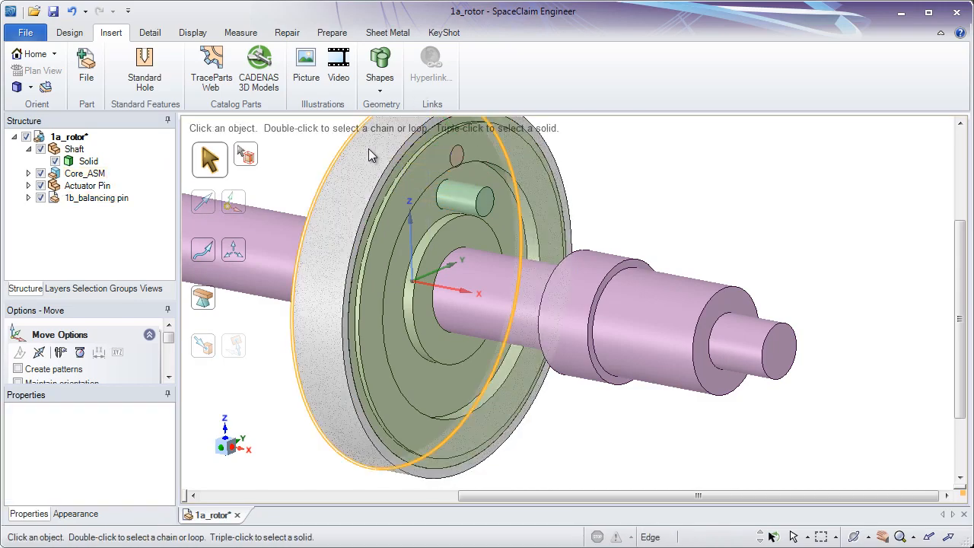
middle_drag(472, 158, 427, 156)
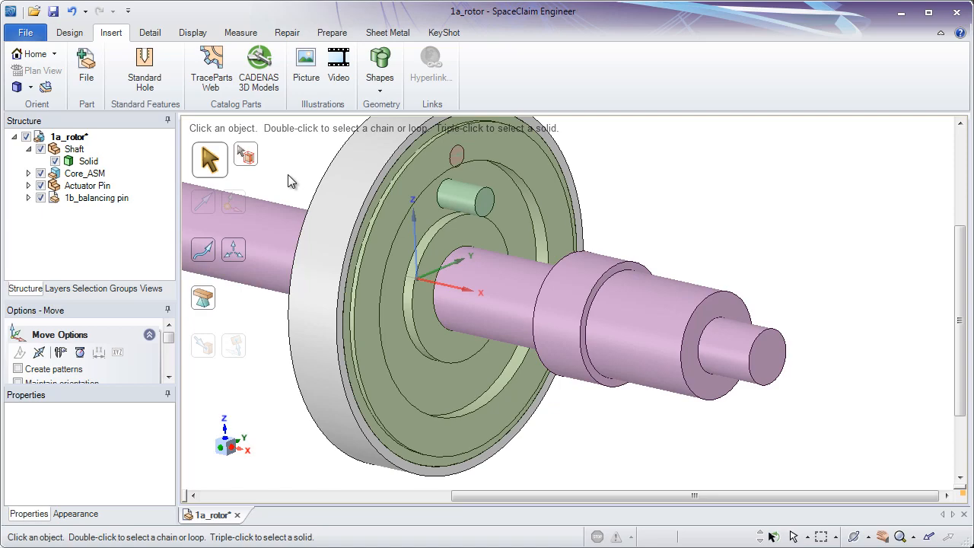
Turn the externally linked balancing pin component into an internal copy, and clear the selection.
right_click(116, 200)
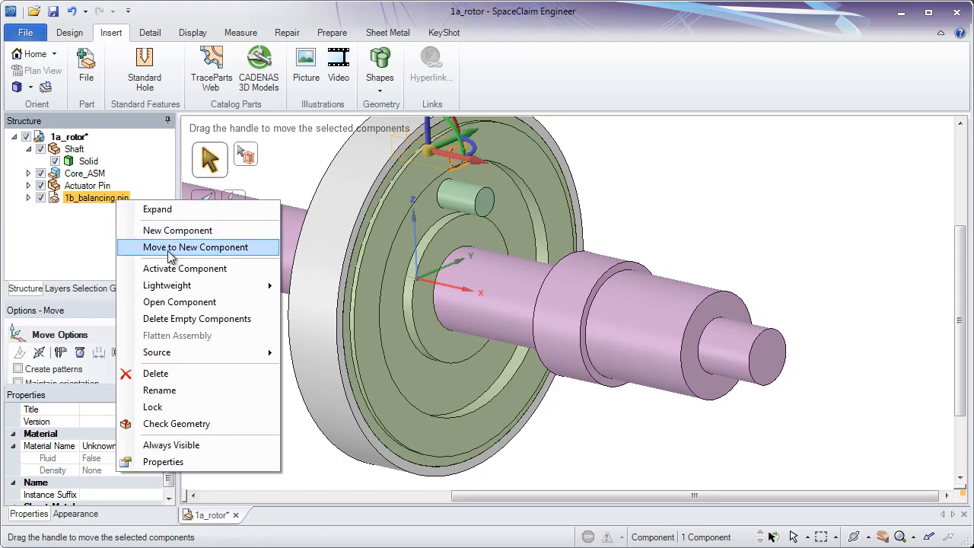
mouse_move(257, 352)
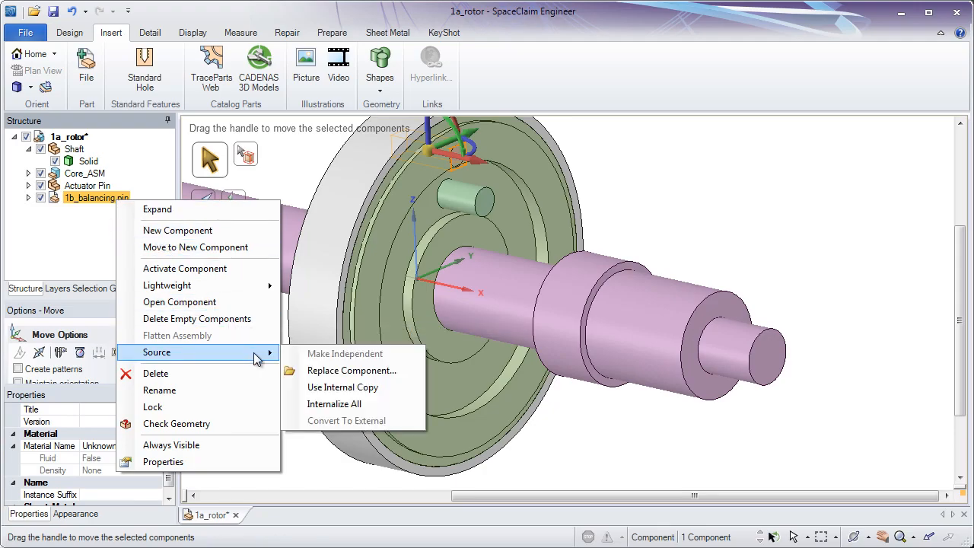
click(339, 388)
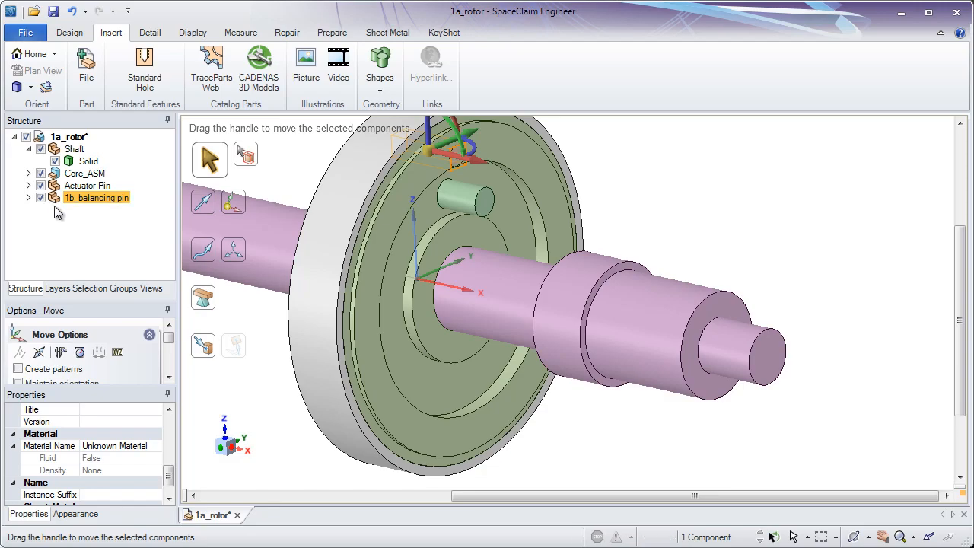
click(292, 158)
ctrl+middle_drag(293, 204, 531, 184)
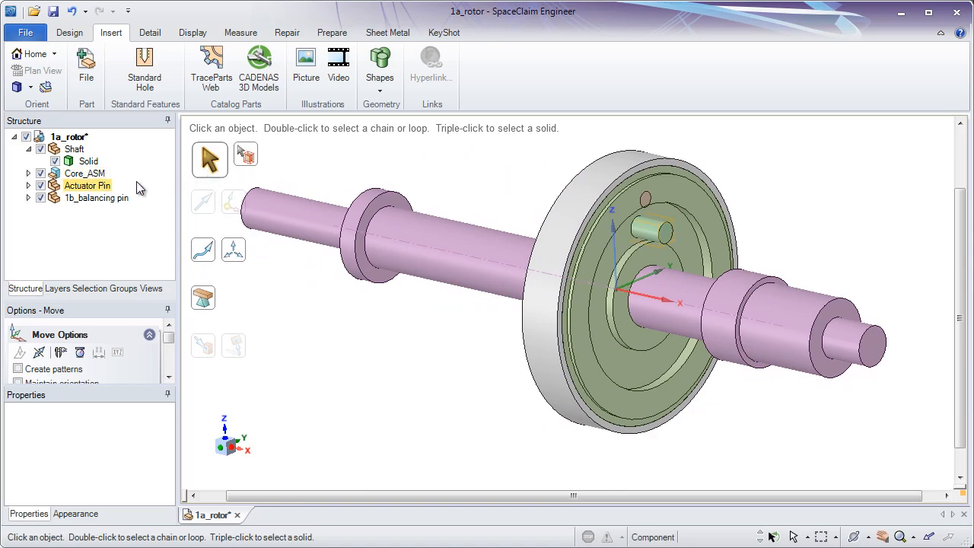
Replace the Shaft component with the file 1c_Finished_Shaft.scdoc, and clear the selection.
click(76, 150)
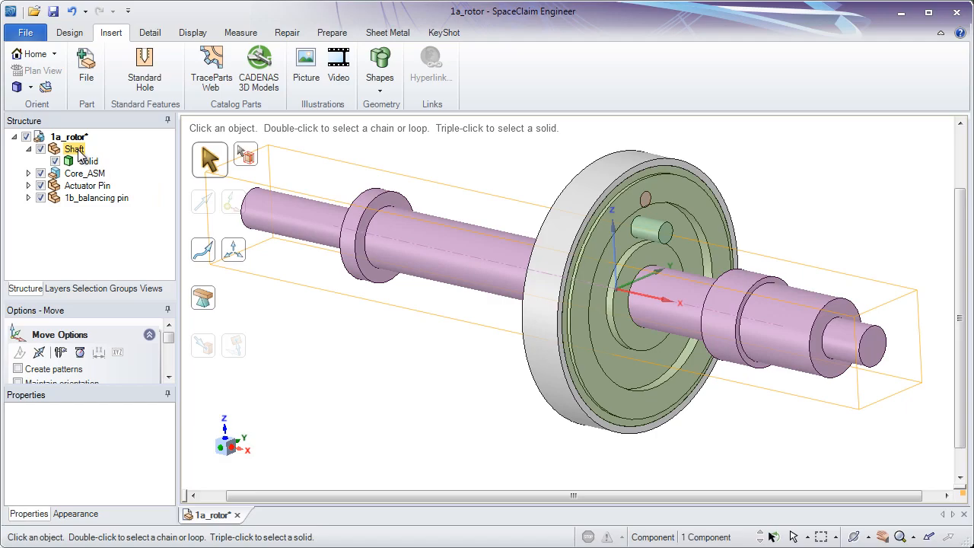
right_click(79, 152)
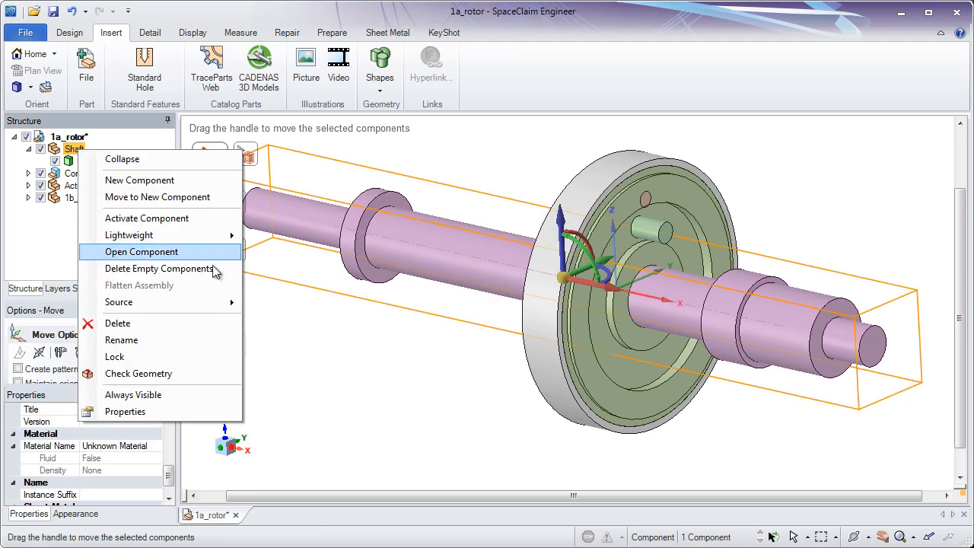
mouse_move(224, 302)
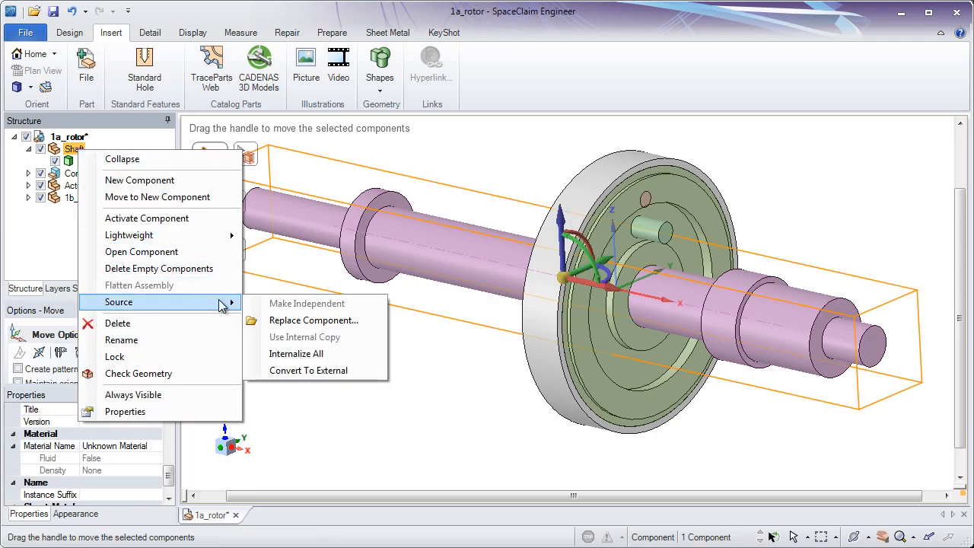
click(330, 323)
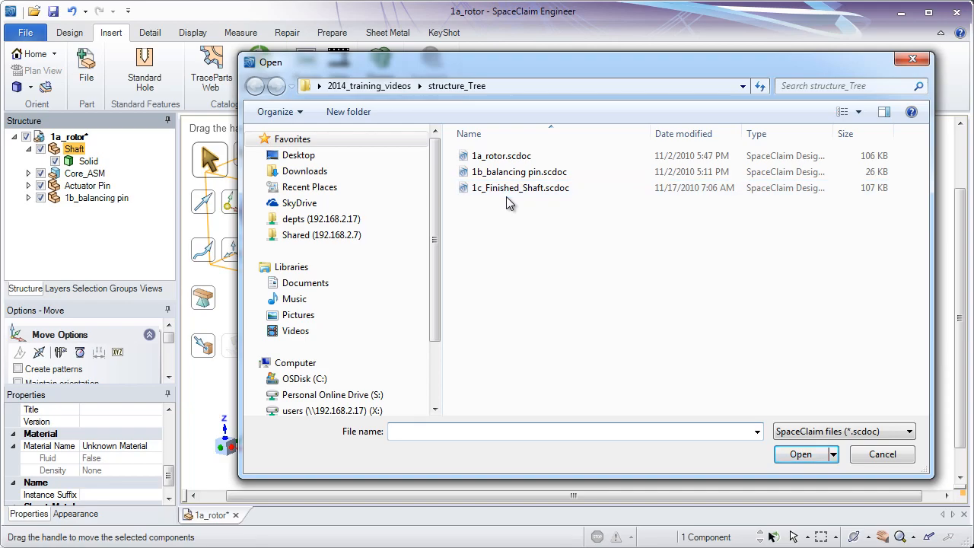
double_click(506, 190)
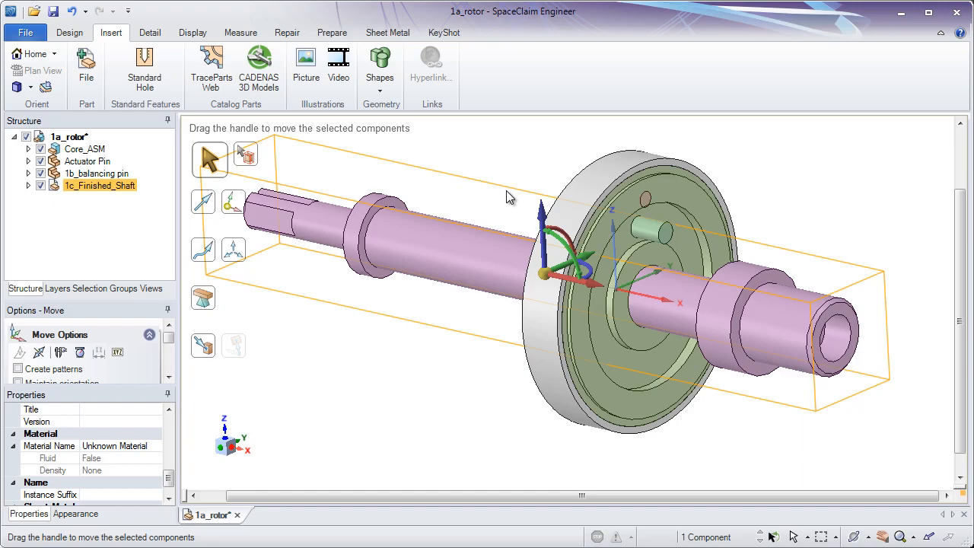
key(Escape)
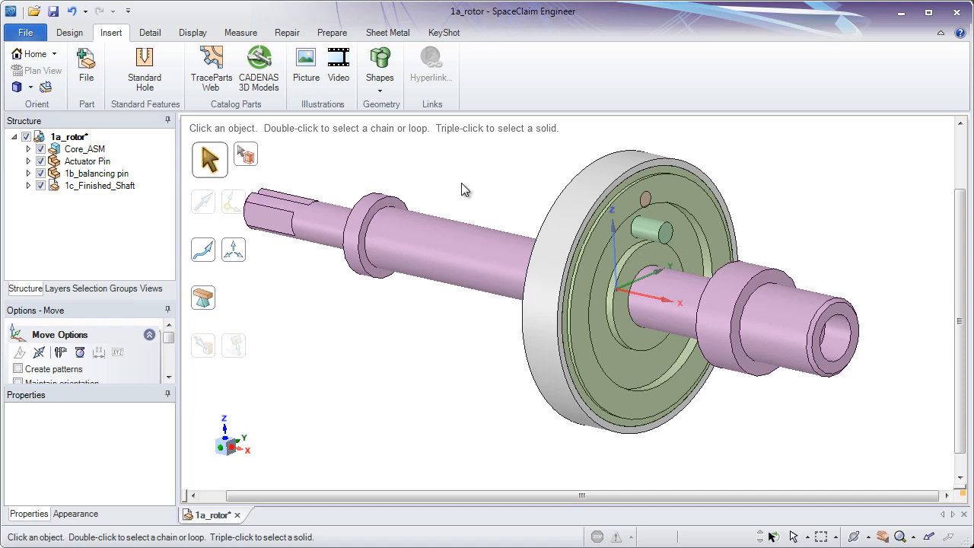
Expand Core_ASM and its core component in the structure tree, and compare selecting the core's solid with selecting the core component for moving.
click(29, 149)
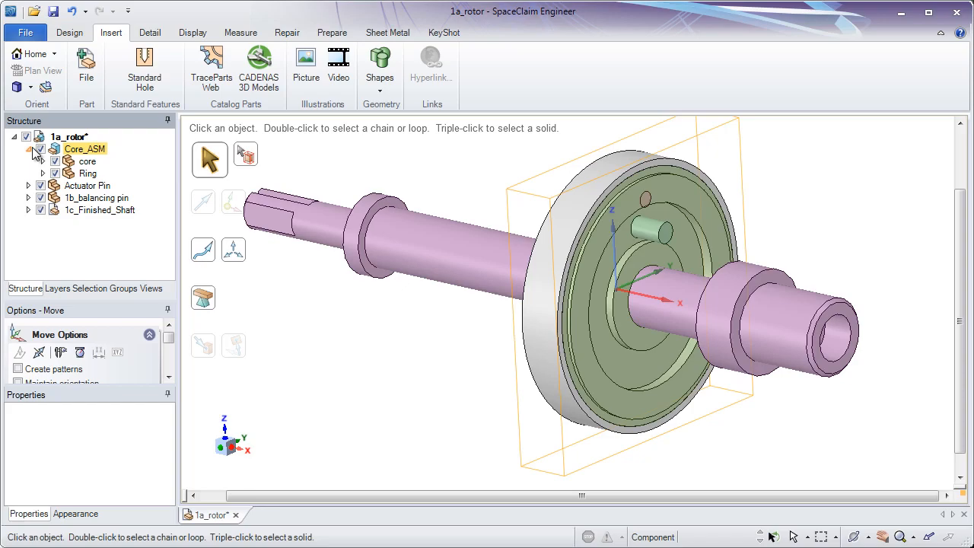
click(75, 34)
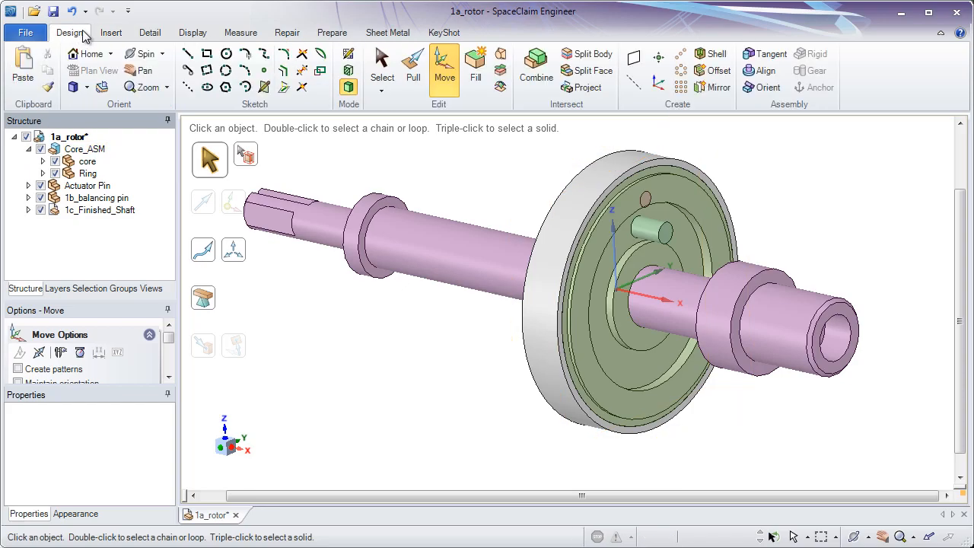
click(444, 79)
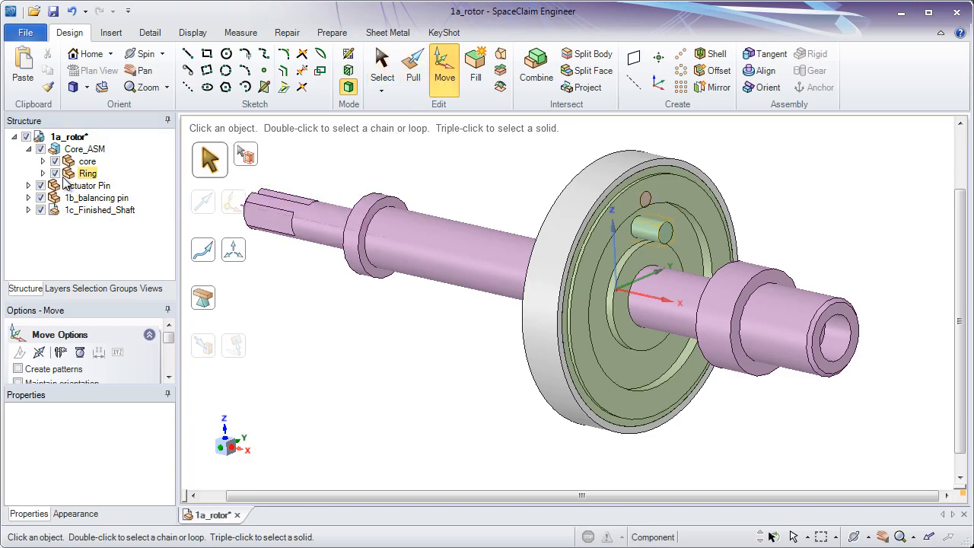
click(43, 162)
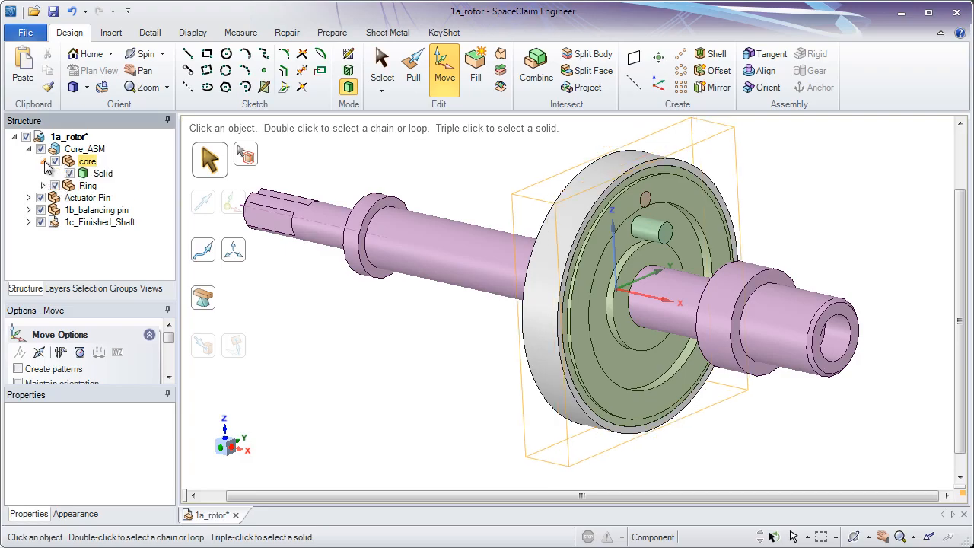
click(102, 173)
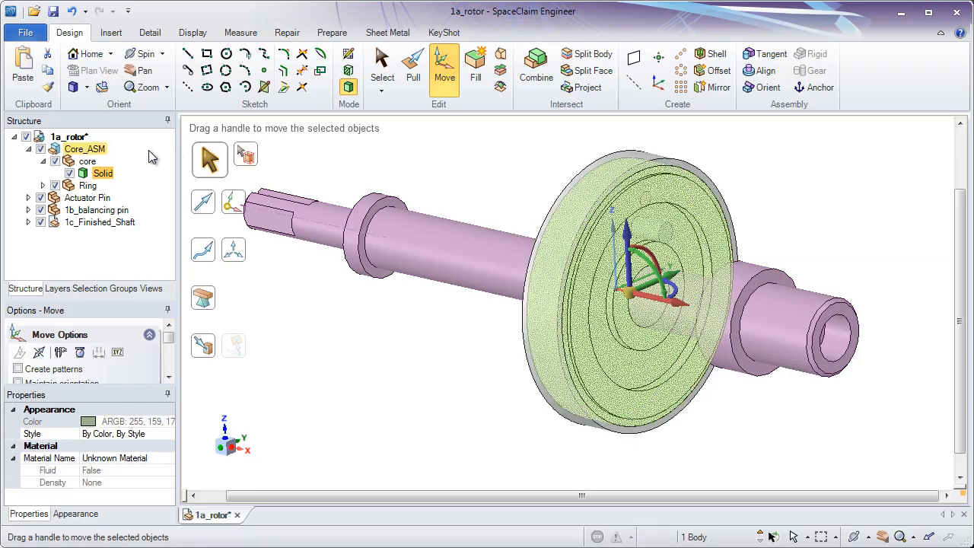
click(97, 162)
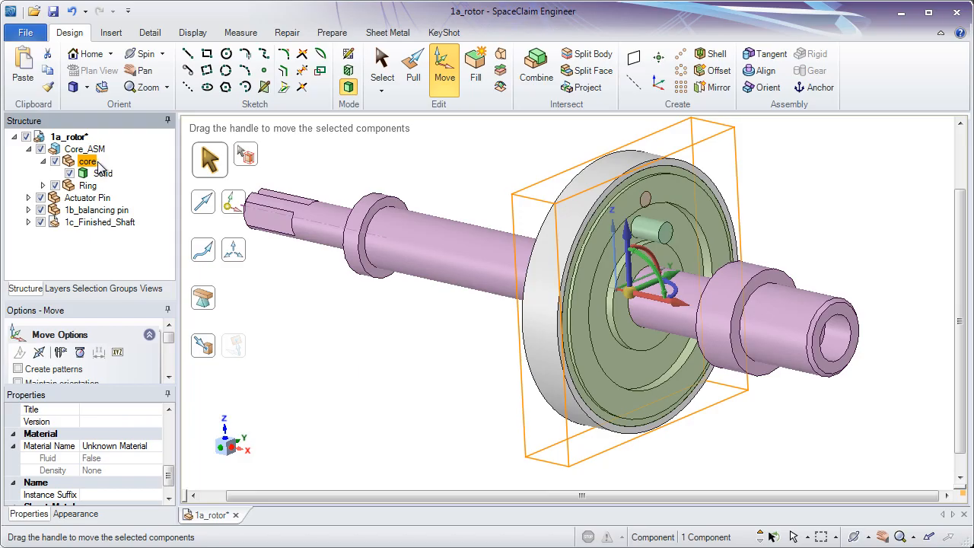
Copy only the core's solid along the X axis toward the shaft's slotted end, and clear the selection.
click(104, 174)
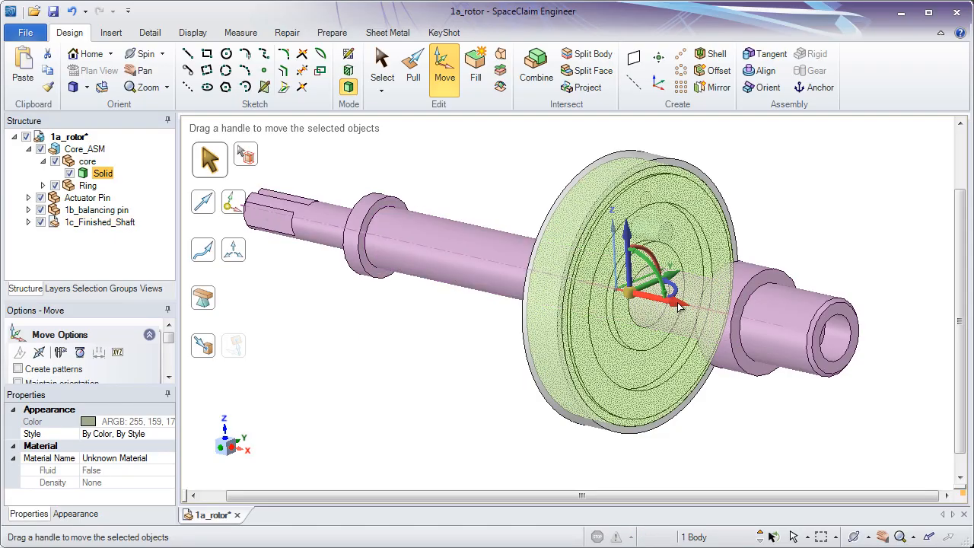
ctrl+drag(680, 304, 531, 258)
click(486, 397)
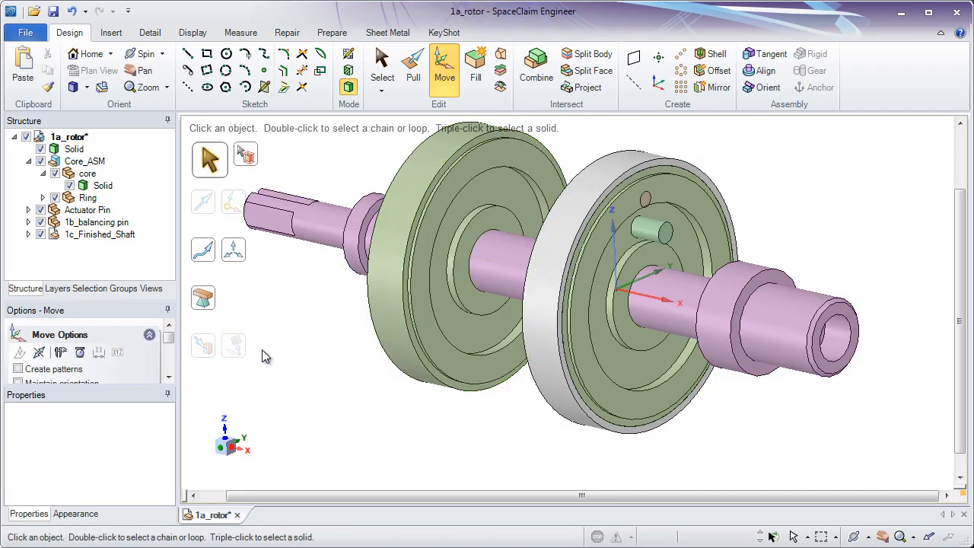
Try pulling the outer rim face of the copied solid outward, and undo the solid copy.
click(74, 149)
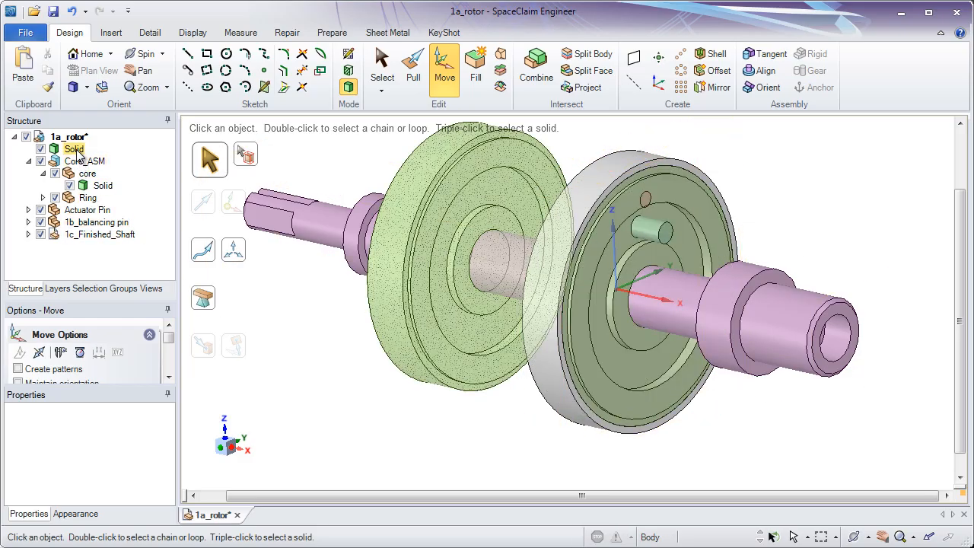
click(414, 77)
click(428, 156)
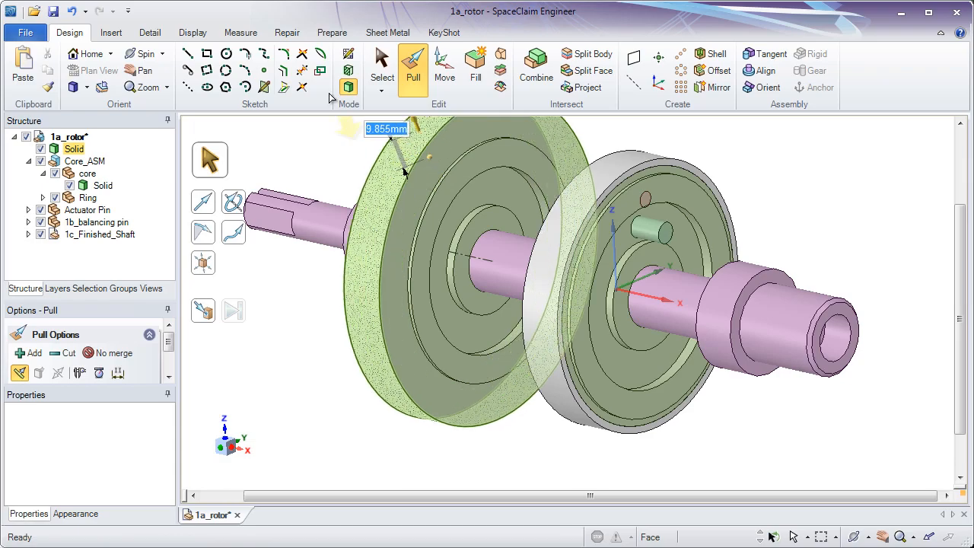
mouse_move(329, 98)
mouse_down()
mouse_move(283, 91)
mouse_move(442, 195)
mouse_move(504, 254)
mouse_move(337, 109)
mouse_up()
key(Escape)
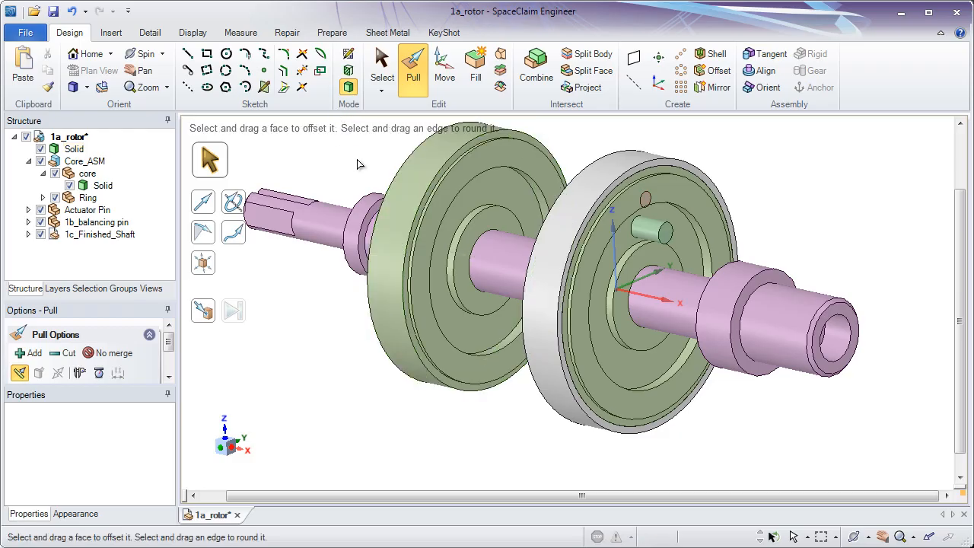
click(73, 12)
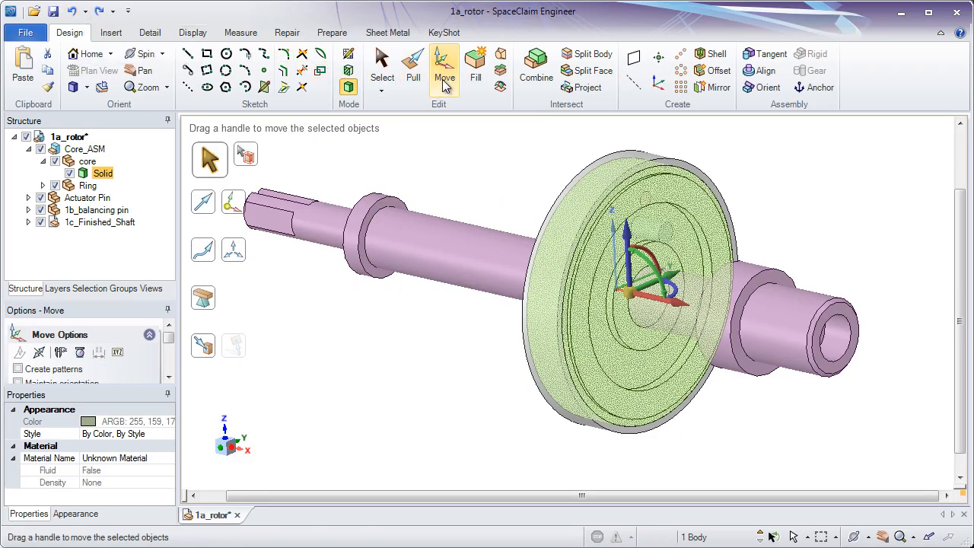
Copy the whole core component along the X axis toward the shaft's slotted end, and check both core entries in the structure tree.
click(88, 162)
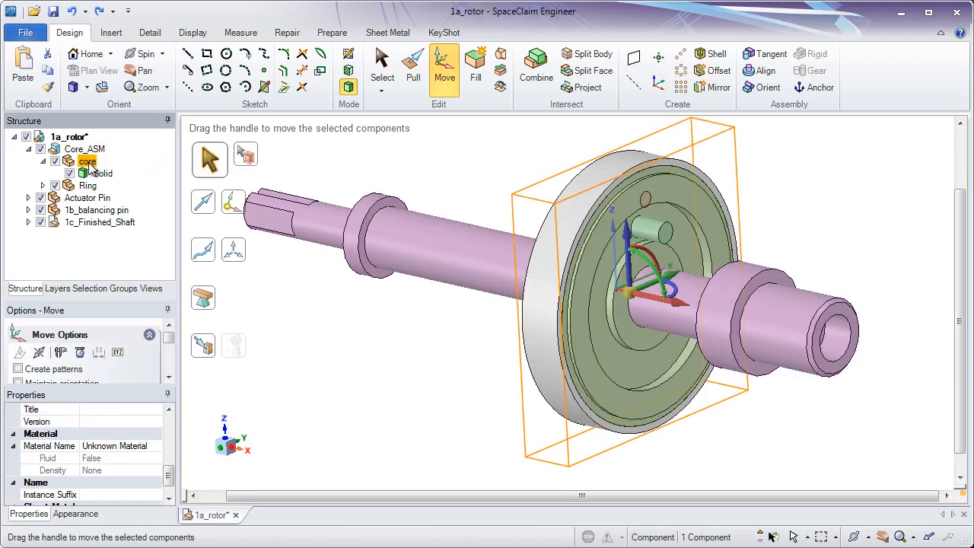
click(680, 307)
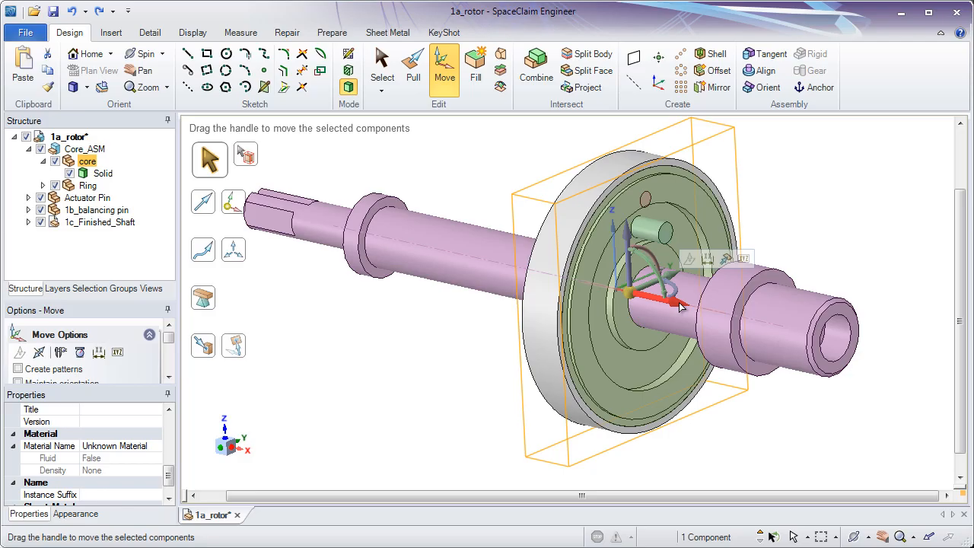
ctrl+drag(680, 306, 502, 263)
click(351, 184)
click(90, 162)
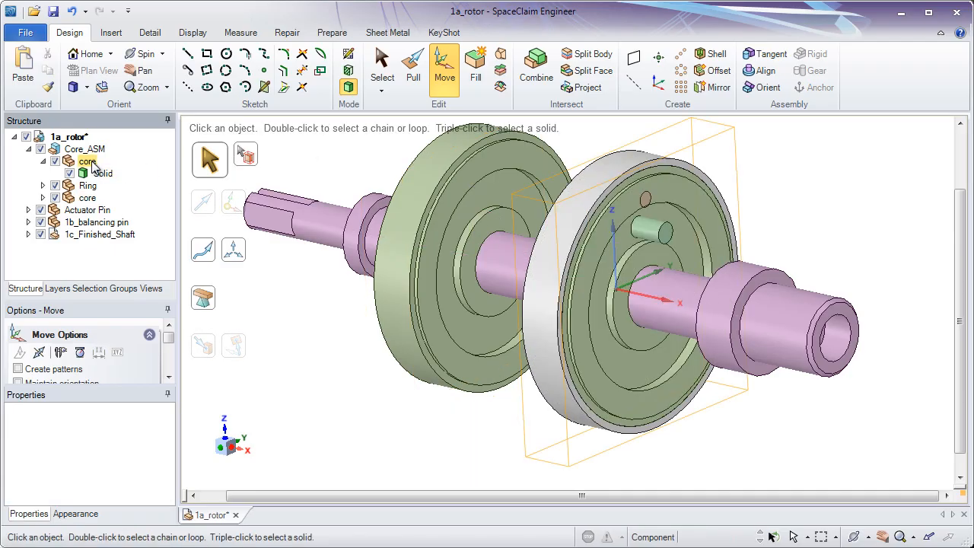
click(88, 198)
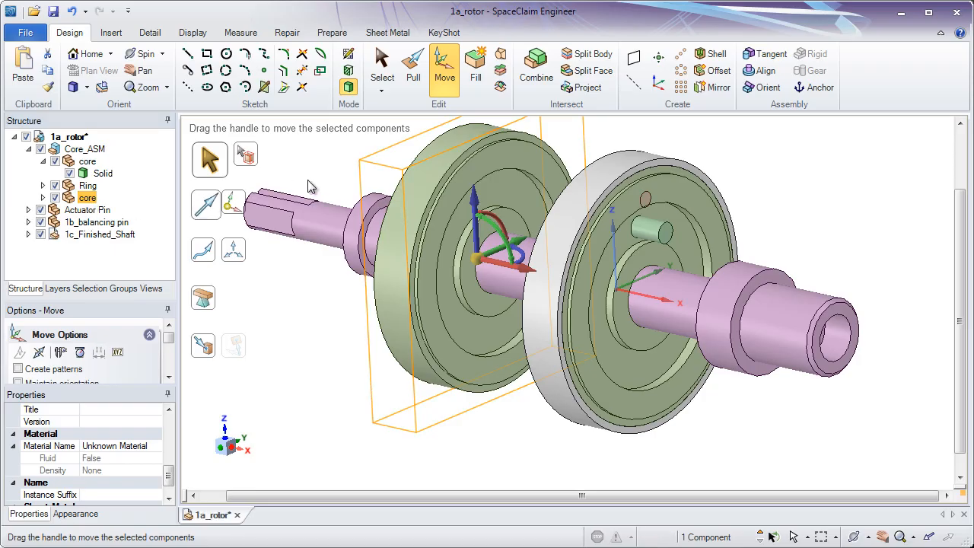
click(329, 151)
Try pulling a face of the copied core component along the shaft to compare it with the original core.
click(417, 79)
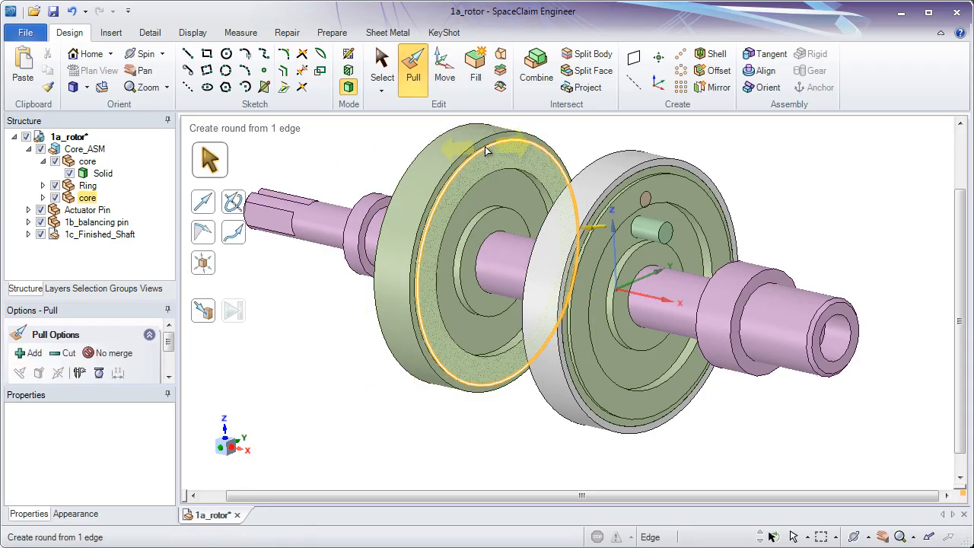
click(525, 228)
key(space)
drag(561, 249, 525, 248)
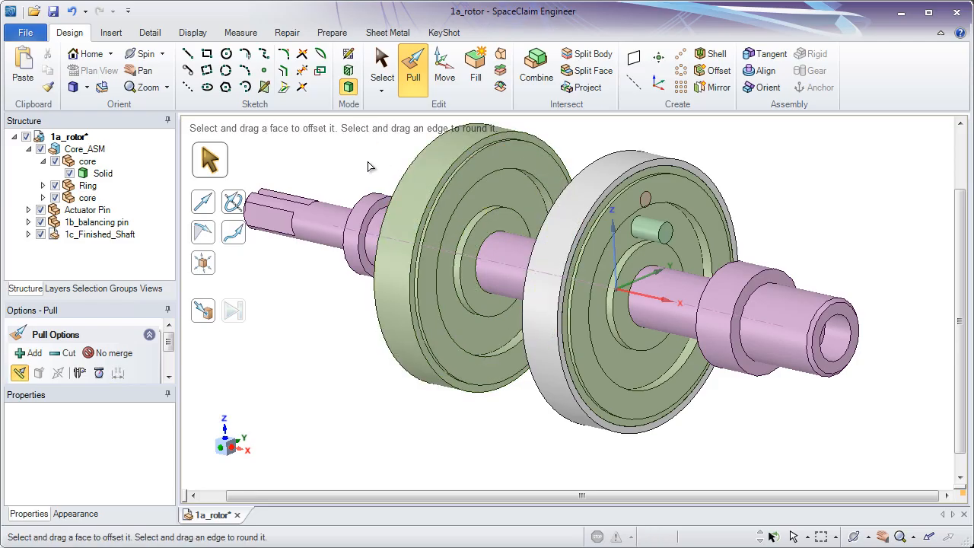
Try rotating the copied core component about its vertical axis with the Move tool.
click(444, 86)
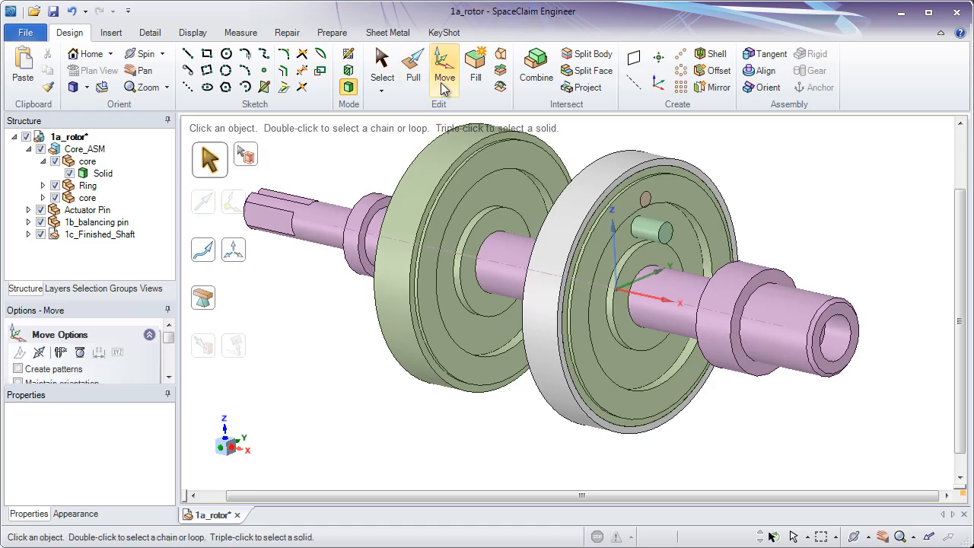
click(89, 198)
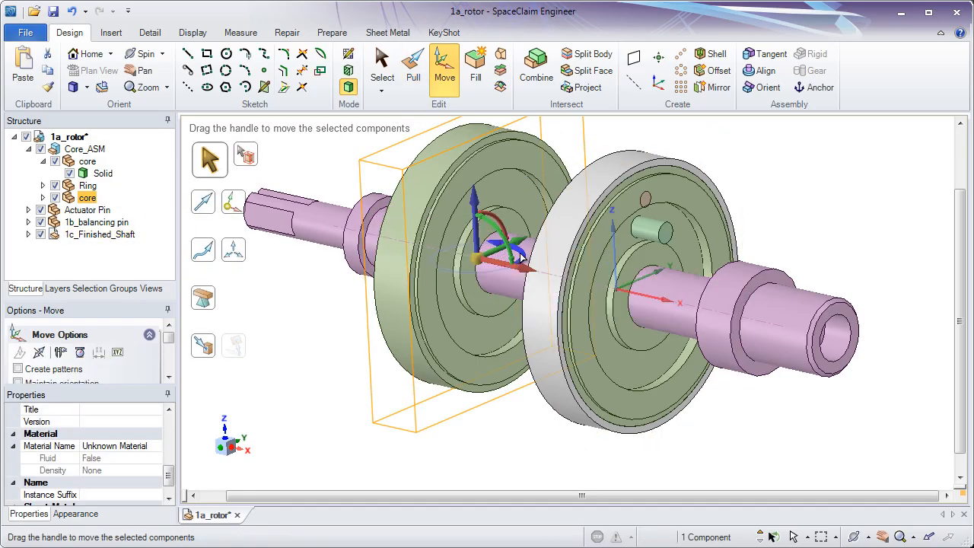
drag(522, 262, 586, 257)
Expand the copied core component, try rotating its solid about the vertical axis, and clear the selection.
click(43, 197)
click(103, 210)
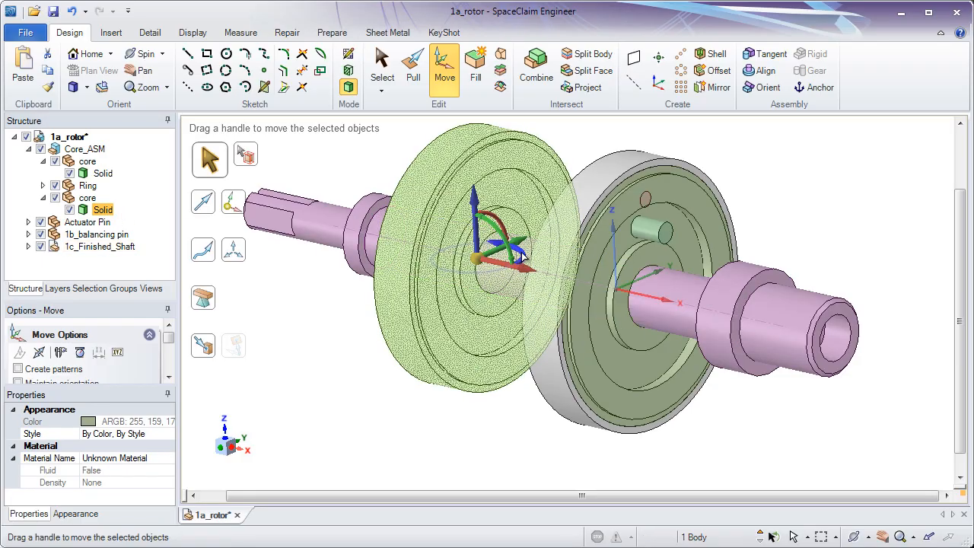
drag(525, 259, 548, 236)
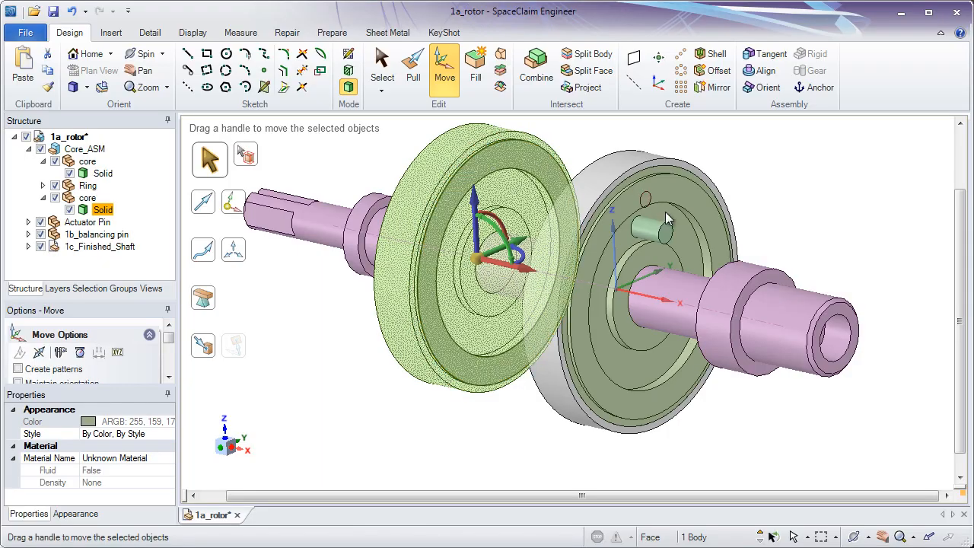
click(577, 146)
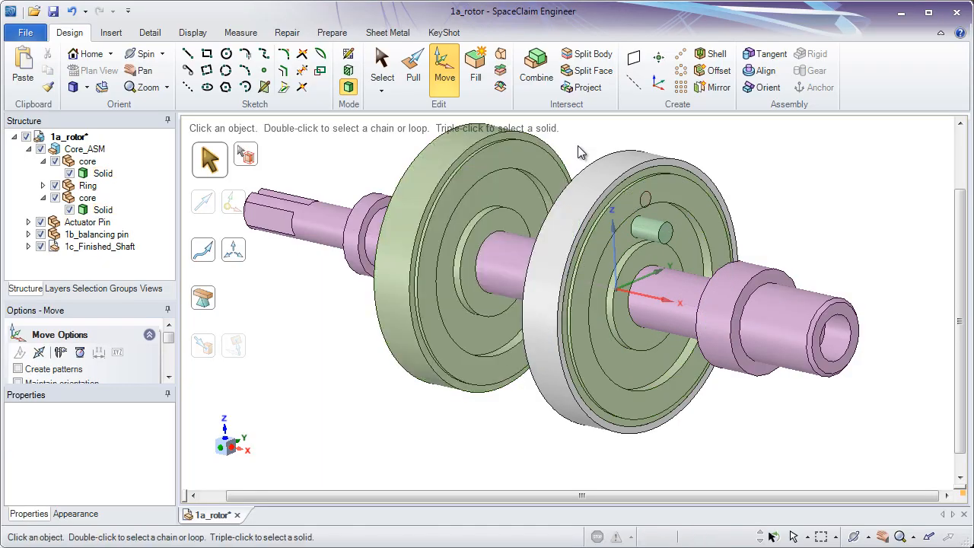
click(542, 161)
click(370, 176)
Make the copied core component independent of the original core.
click(97, 200)
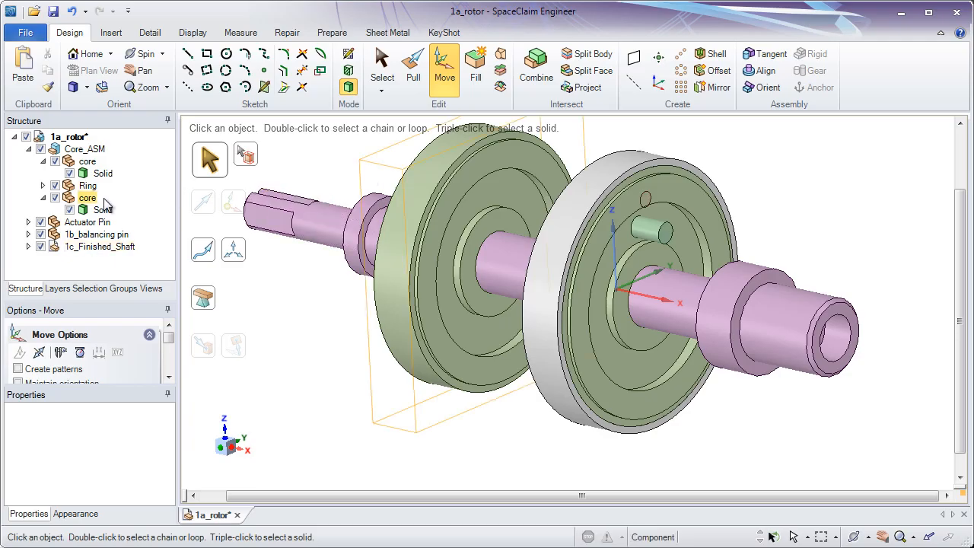
right_click(99, 201)
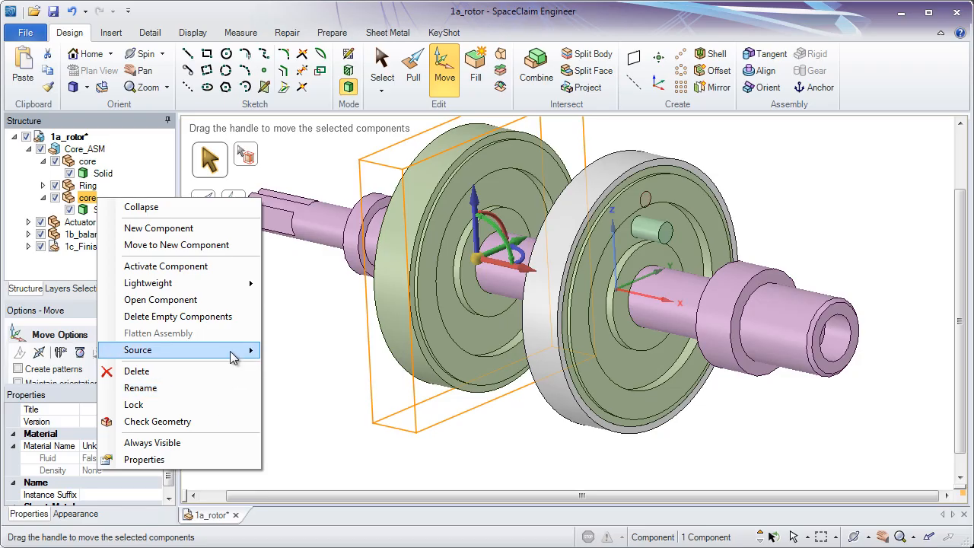
mouse_move(242, 356)
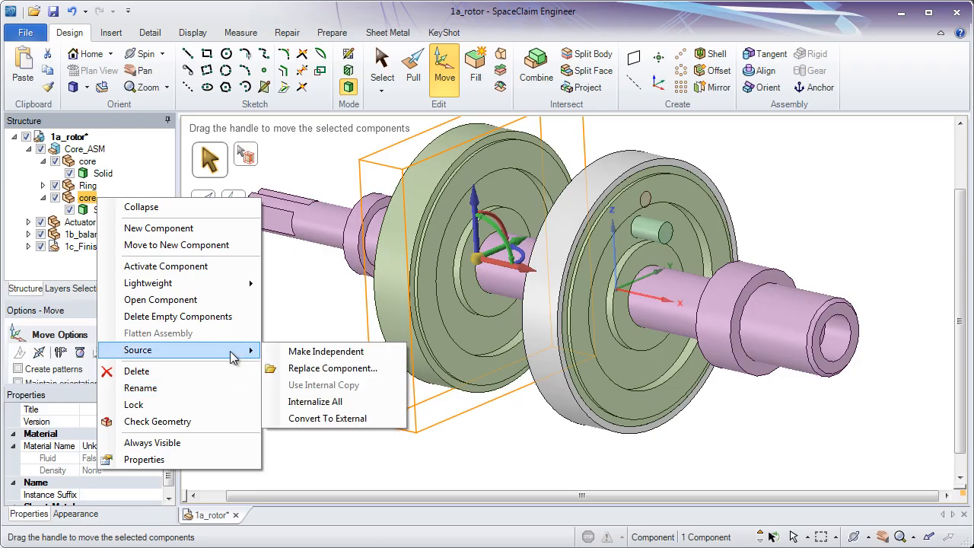
click(322, 358)
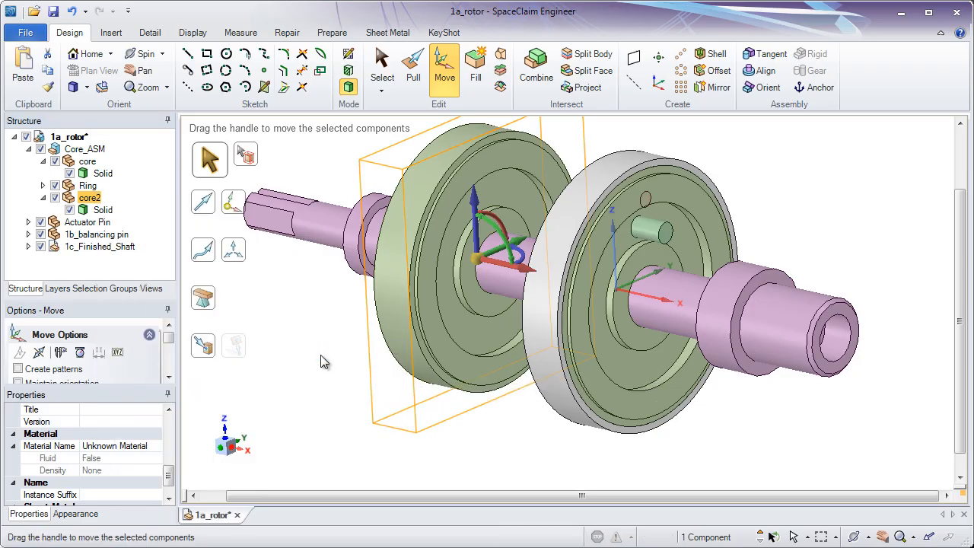
Pull the central hub face of the independent core copy along the shaft toward the original core, and clear the selection.
click(324, 152)
click(413, 82)
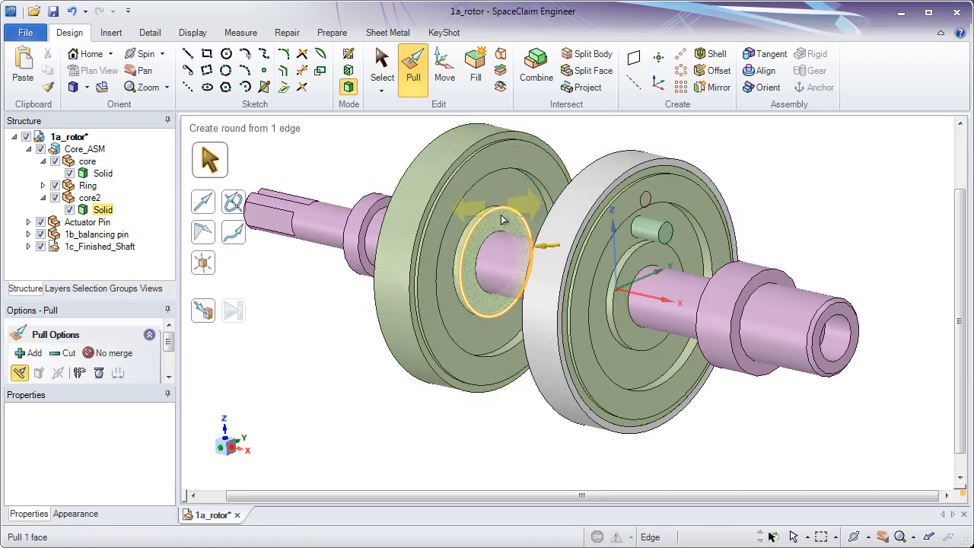
drag(501, 219, 543, 236)
click(315, 313)
mouse_move(315, 313)
middle_down()
mouse_move(322, 302)
mouse_move(372, 304)
mouse_move(306, 315)
middle_up()
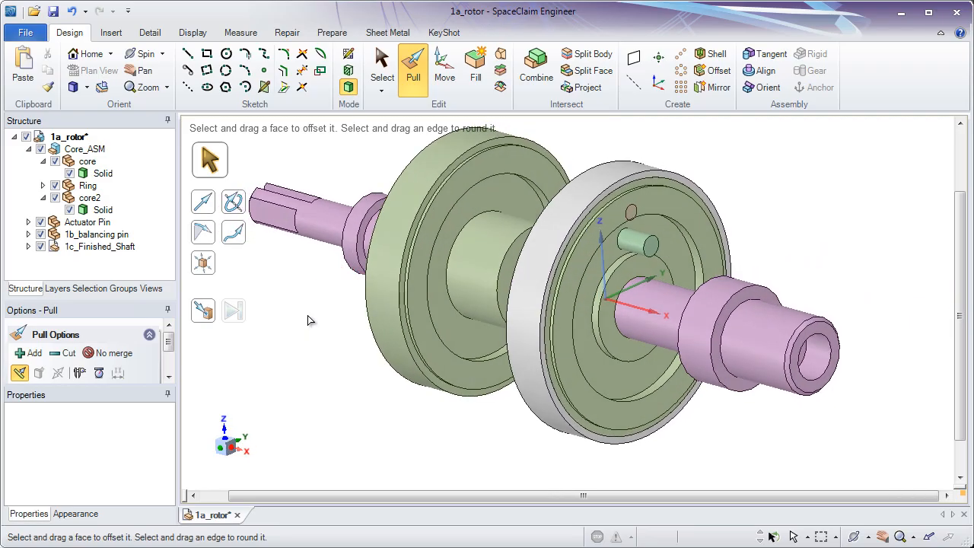